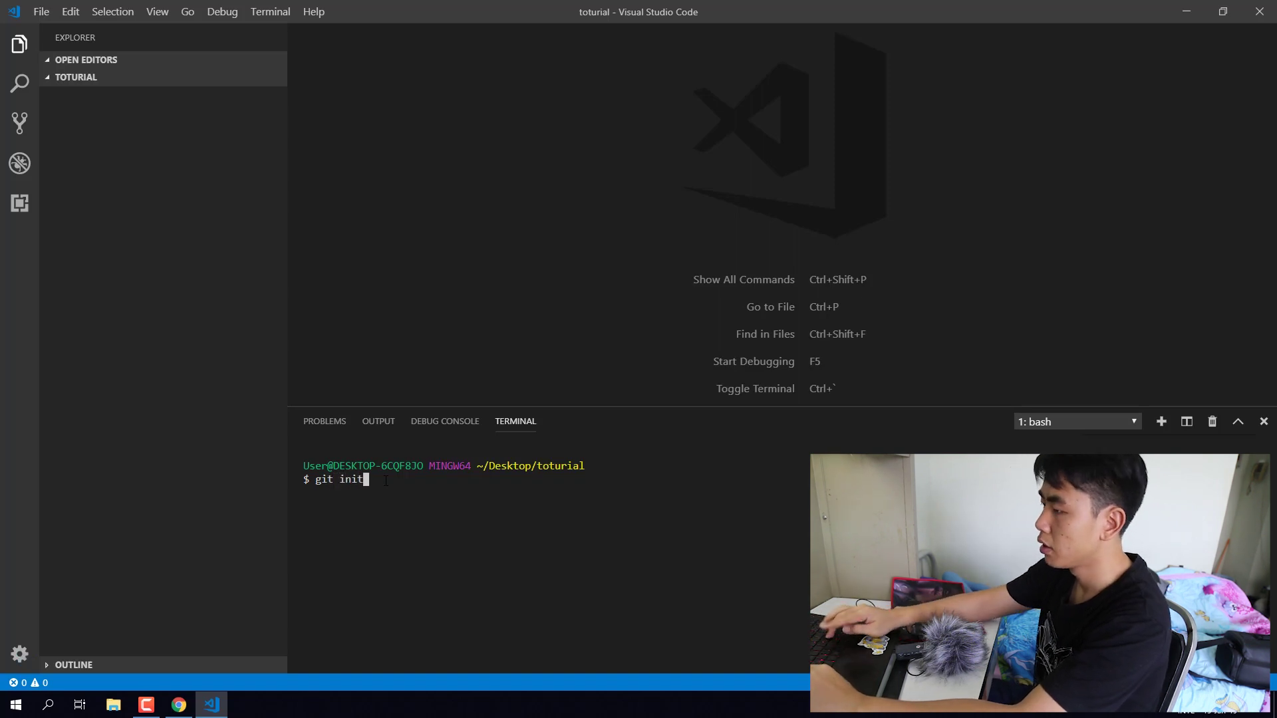
Initialize a Git repository in the toturial folder and add the HTTPS URL copied from its GitHub page as remote origin
key("Return")
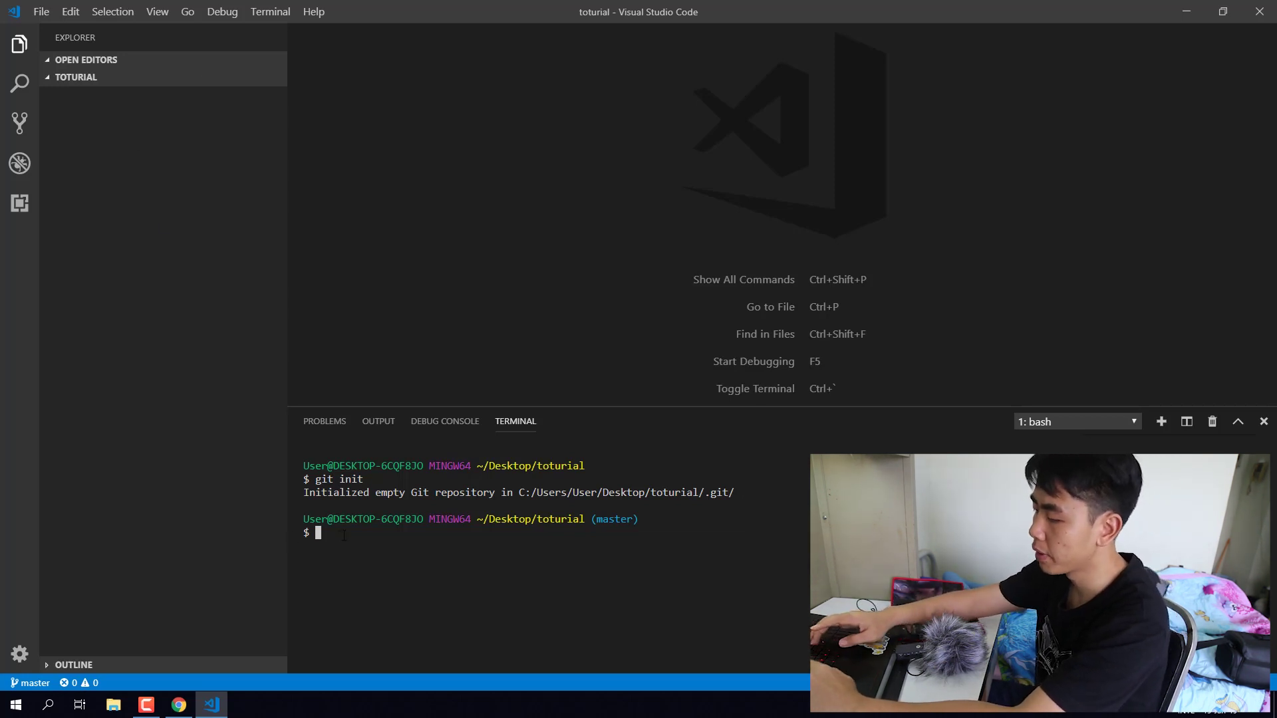
type("git")
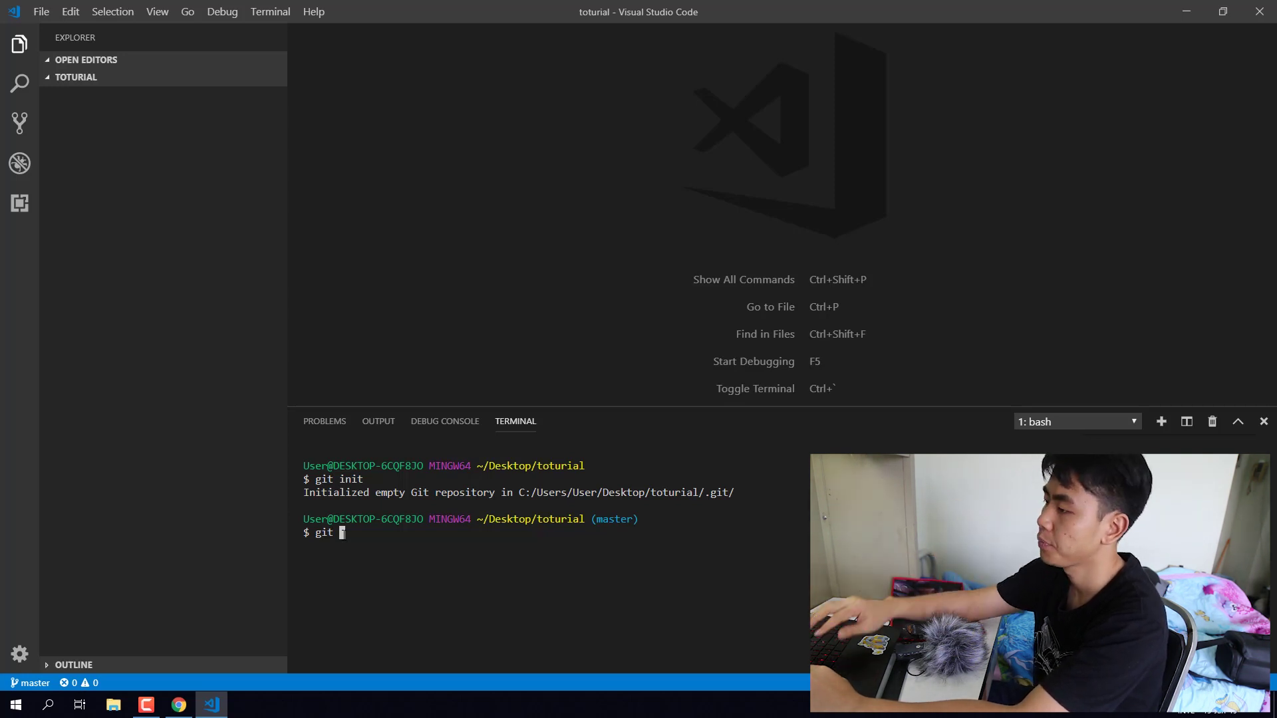
type("remote add")
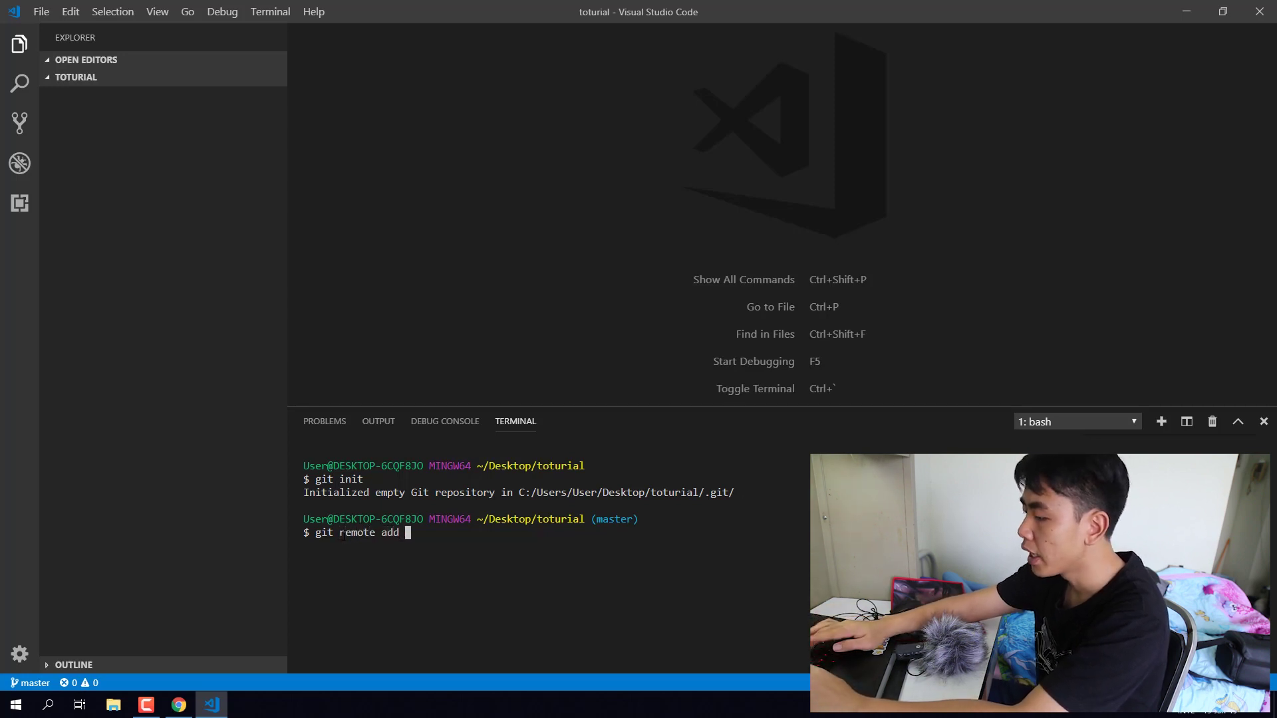
type(" origin")
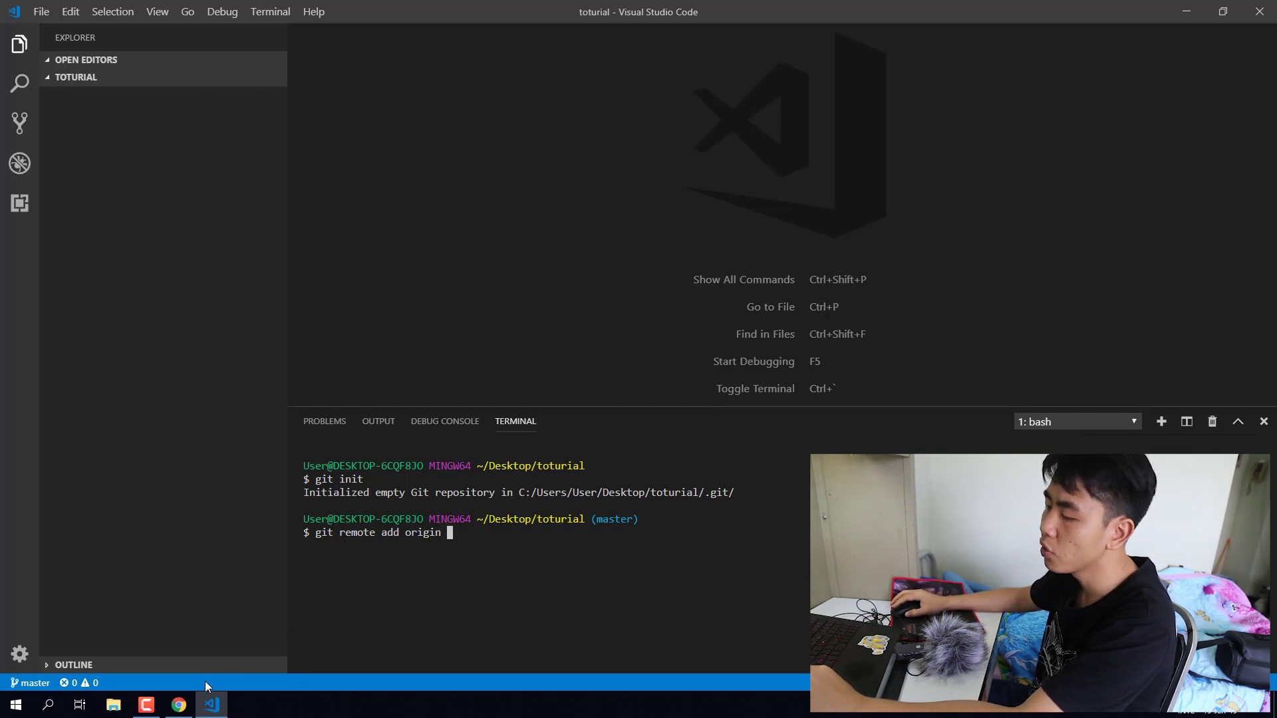
left_click(178, 705)
left_click(687, 237)
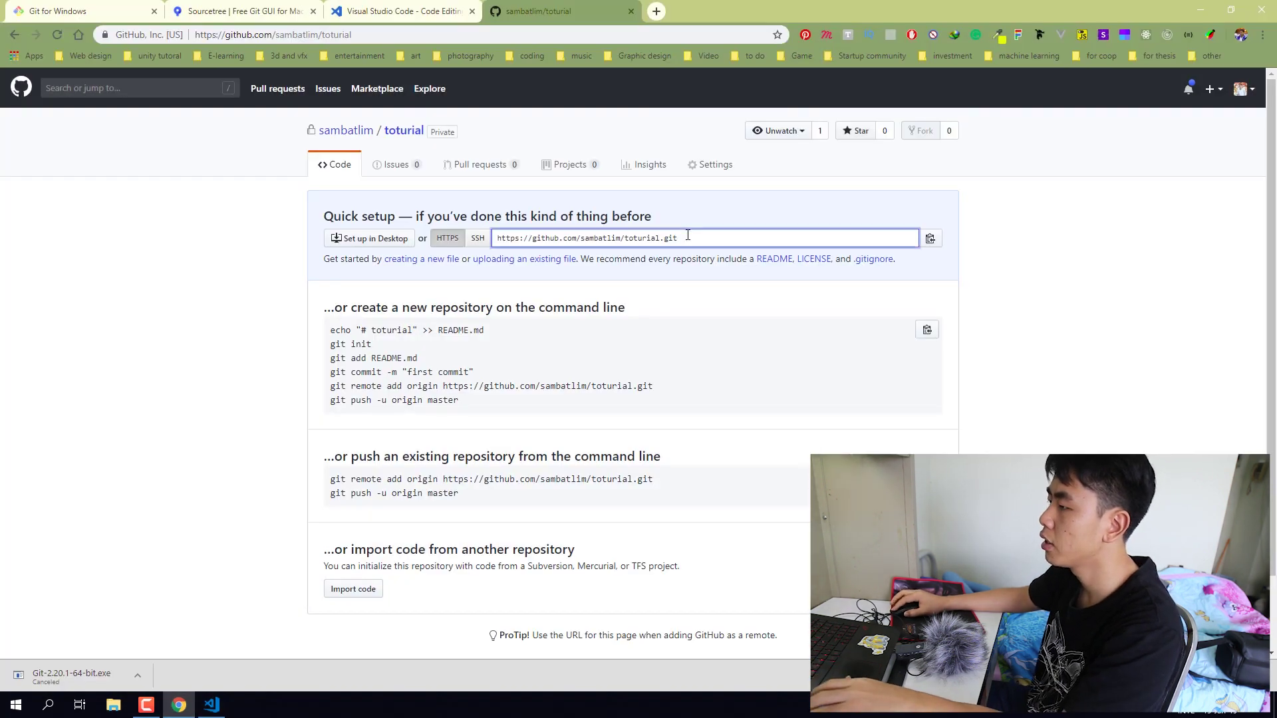
left_click(688, 236)
key("ctrl+c")
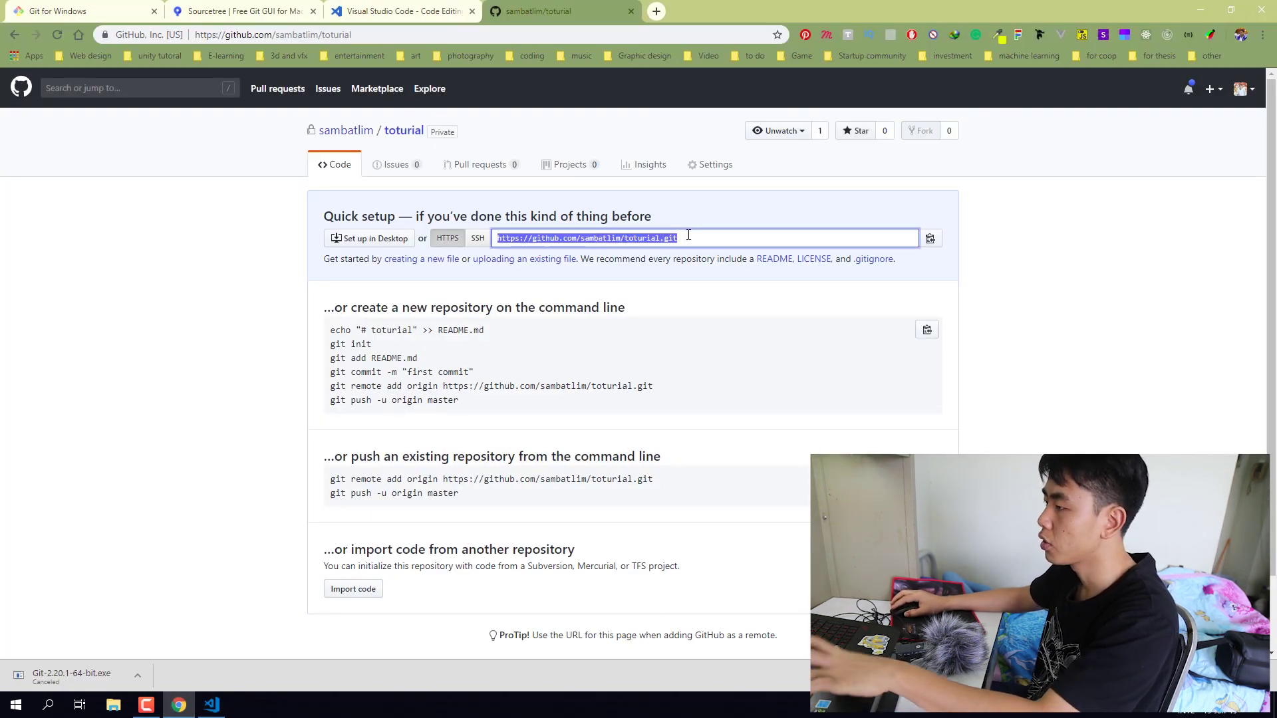
left_click(211, 705)
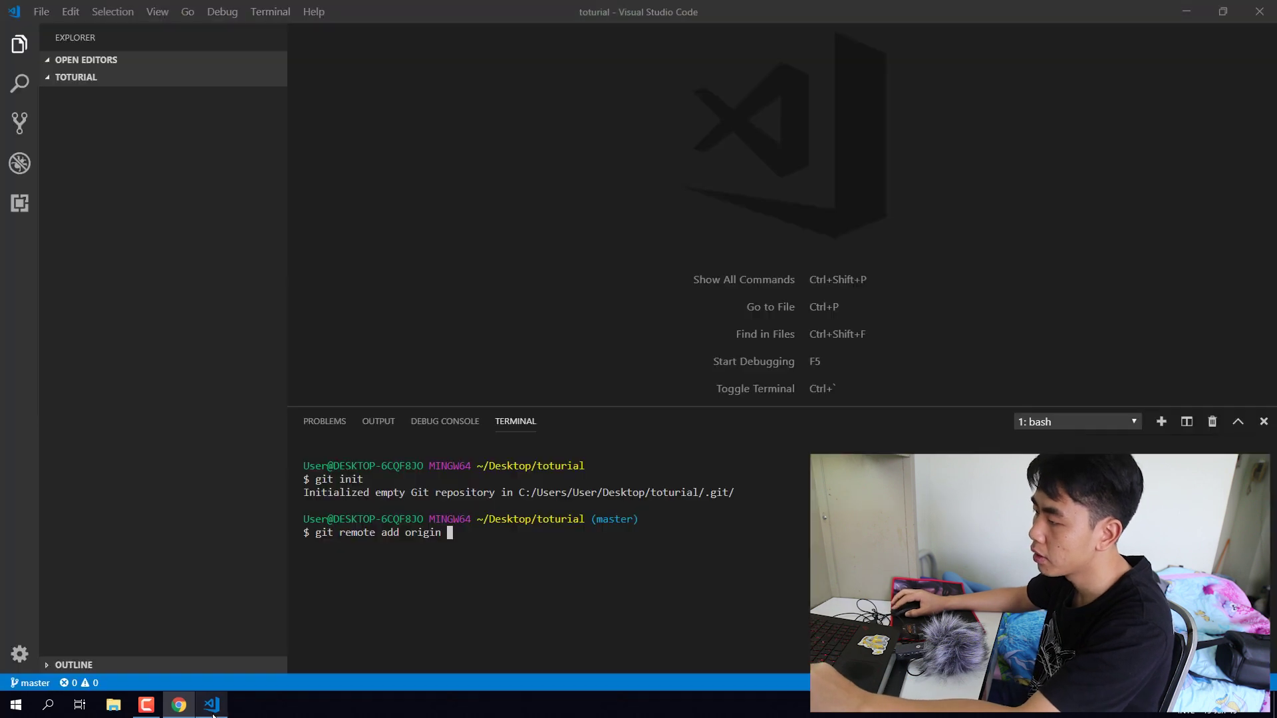
key("ctrl+v")
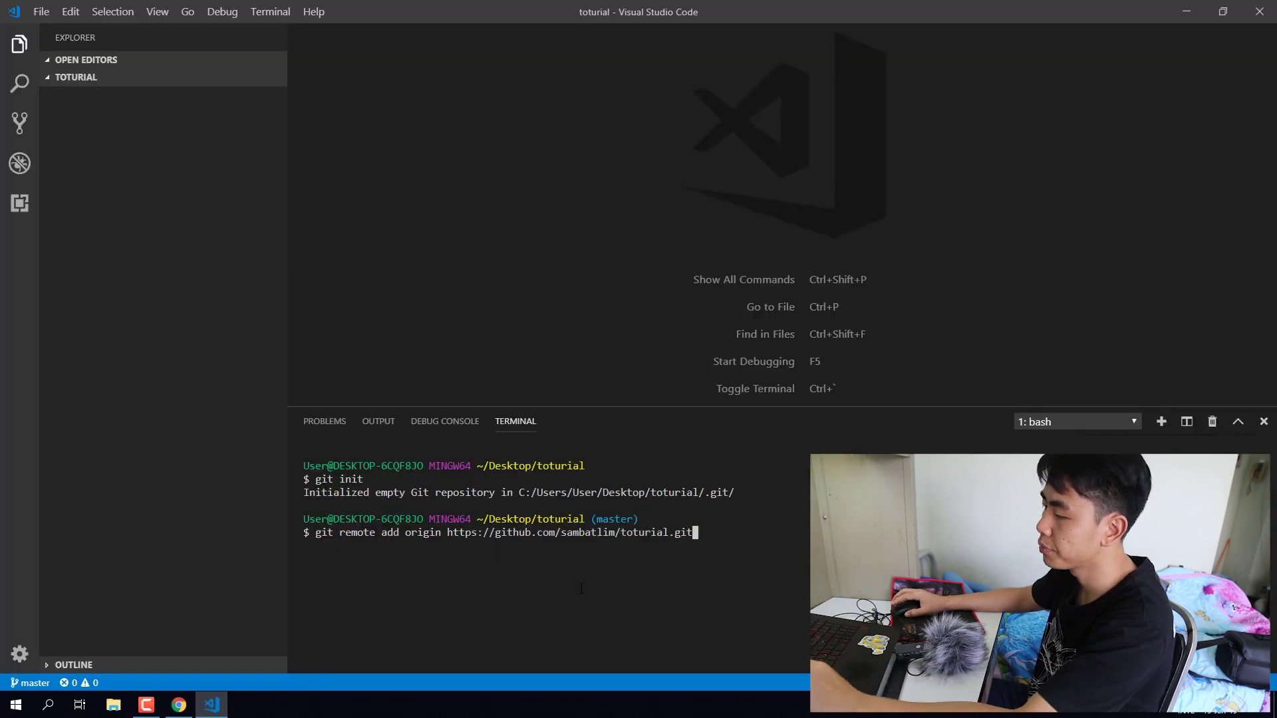
key("Return")
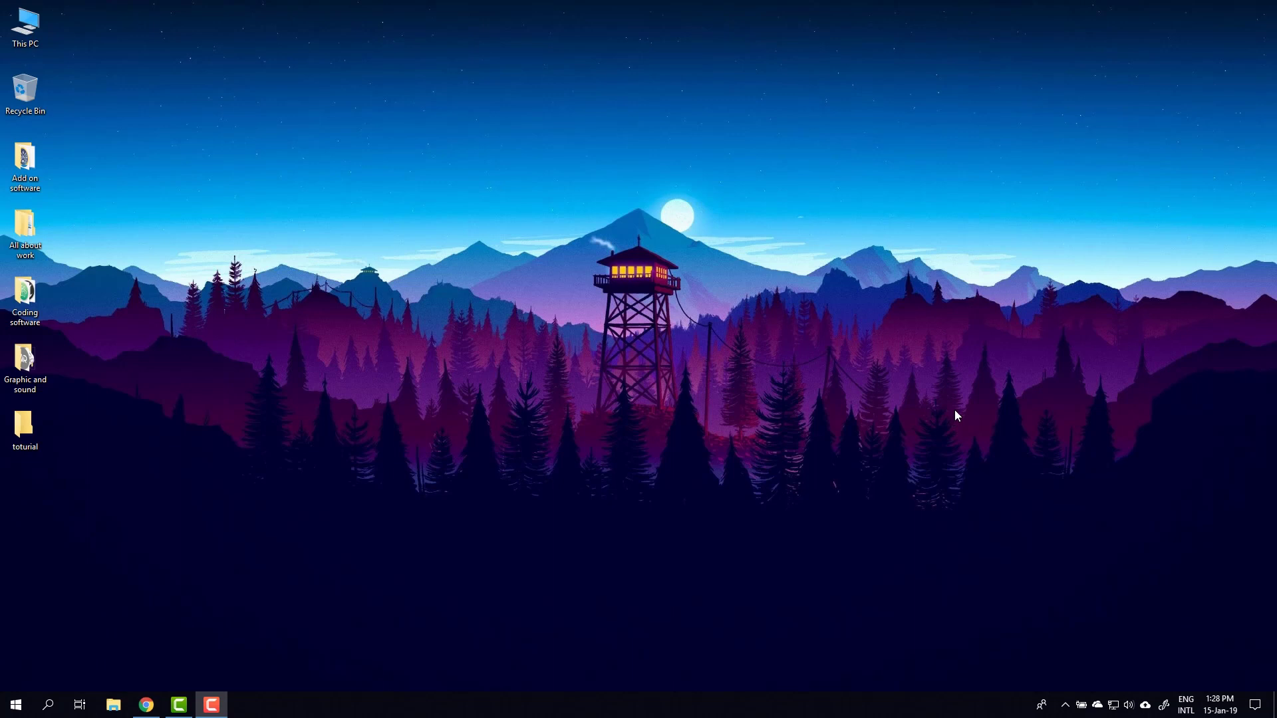
Launch SourceTree from the Windows search and open a new repository tab
left_click(54, 700)
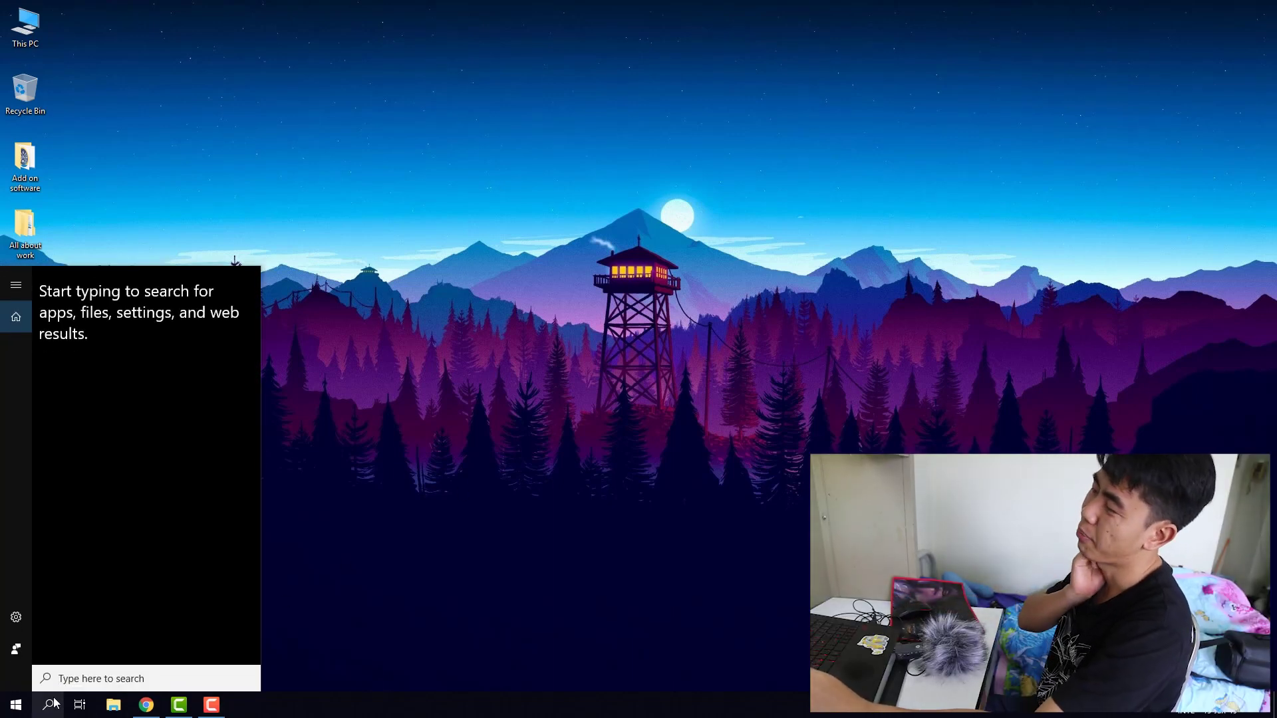
type("source")
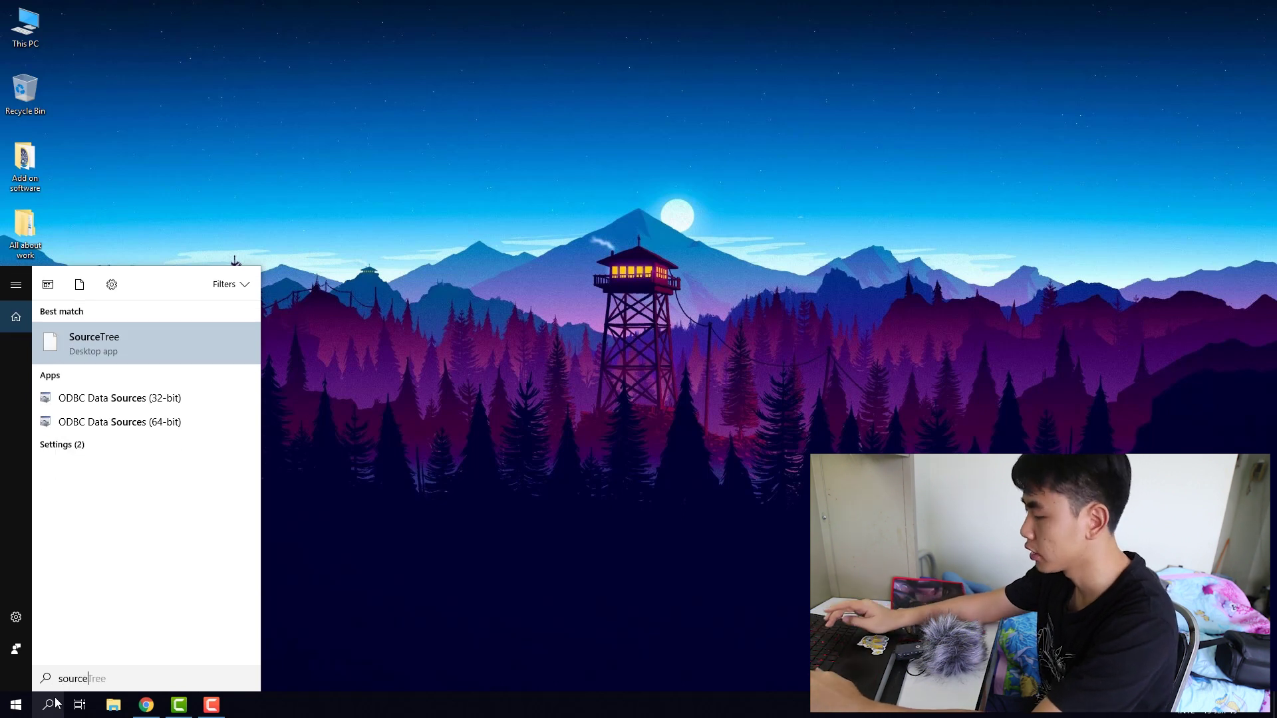
key("Return")
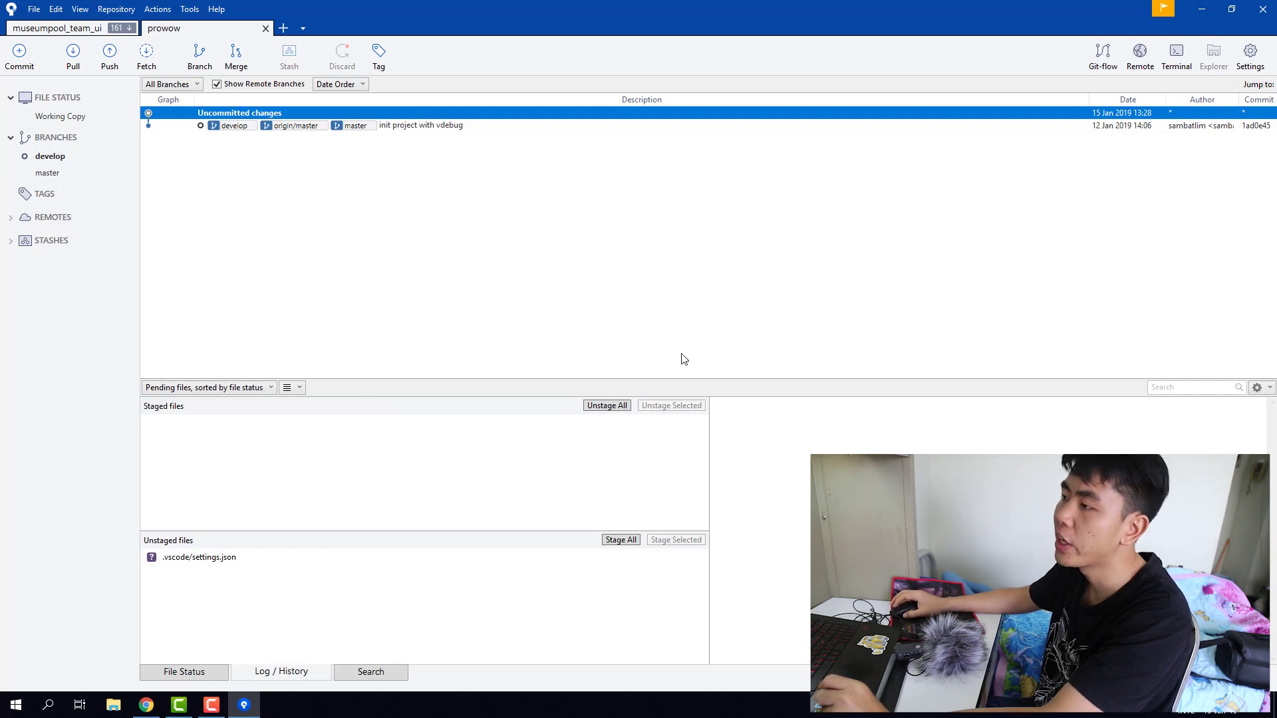
left_click(287, 34)
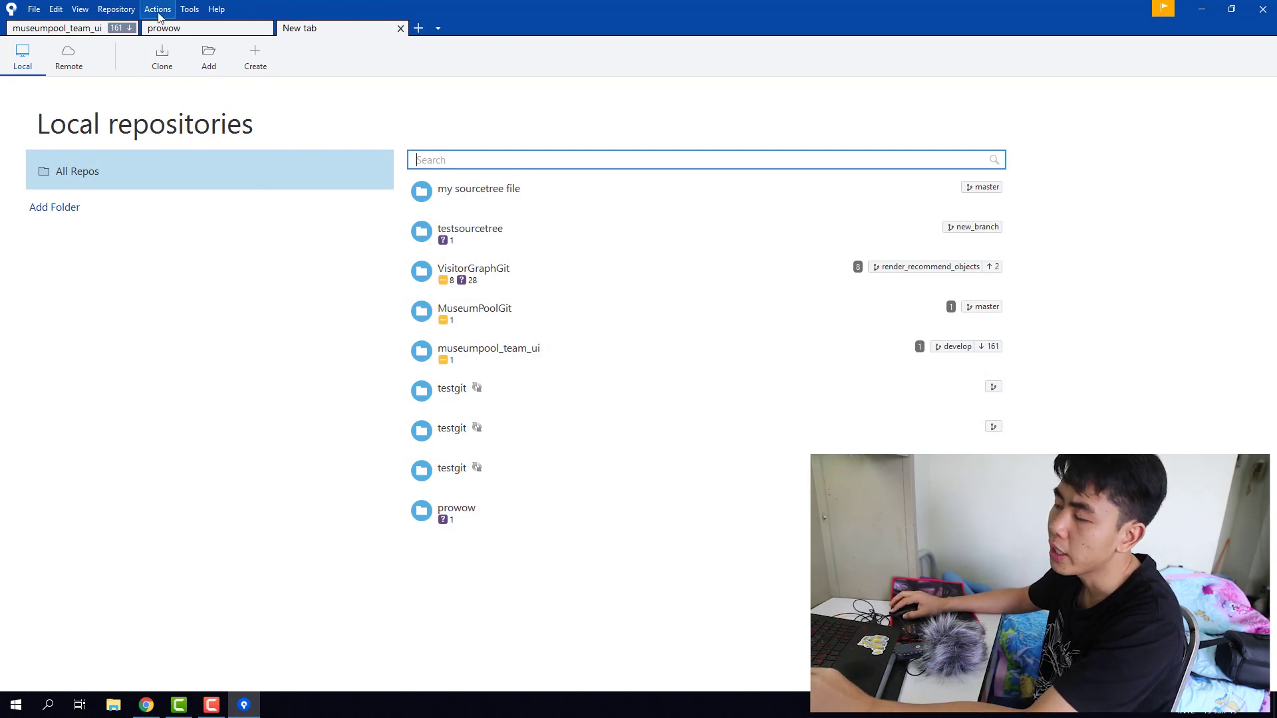
Review the connected accounts in SourceTree's authentication options, and close the options
left_click(190, 8)
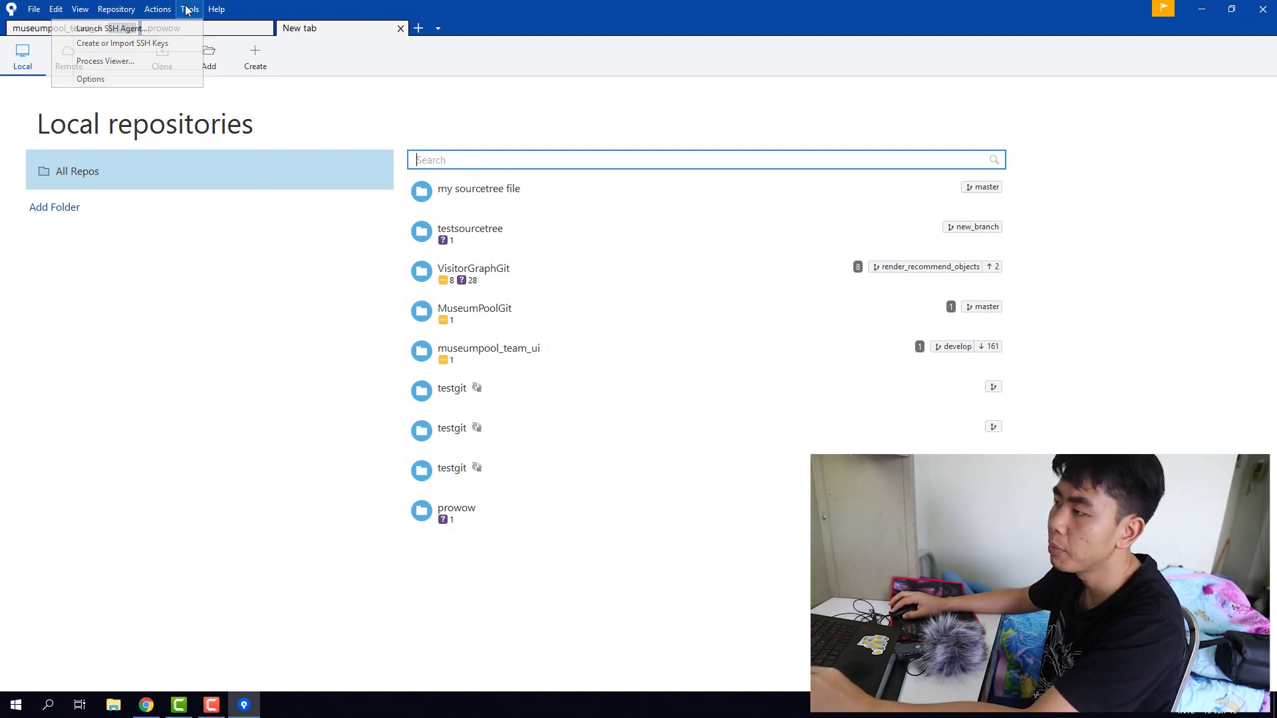
left_click(158, 78)
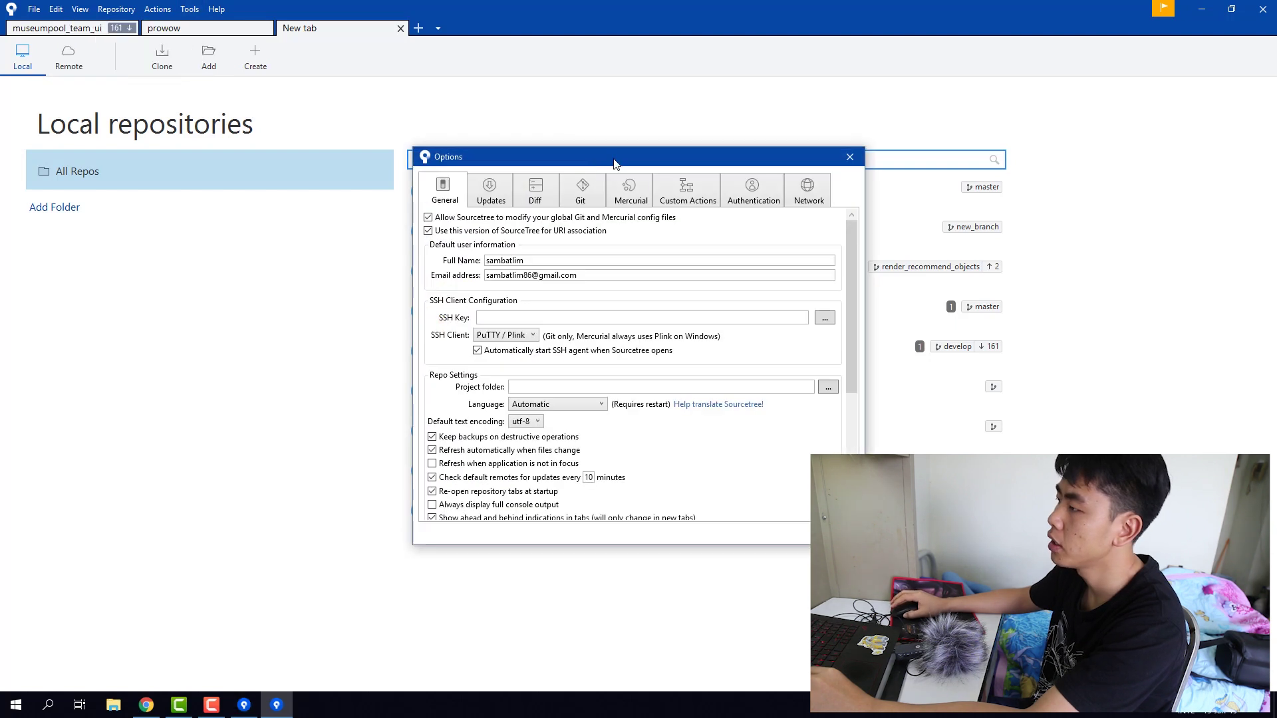
left_click(754, 210)
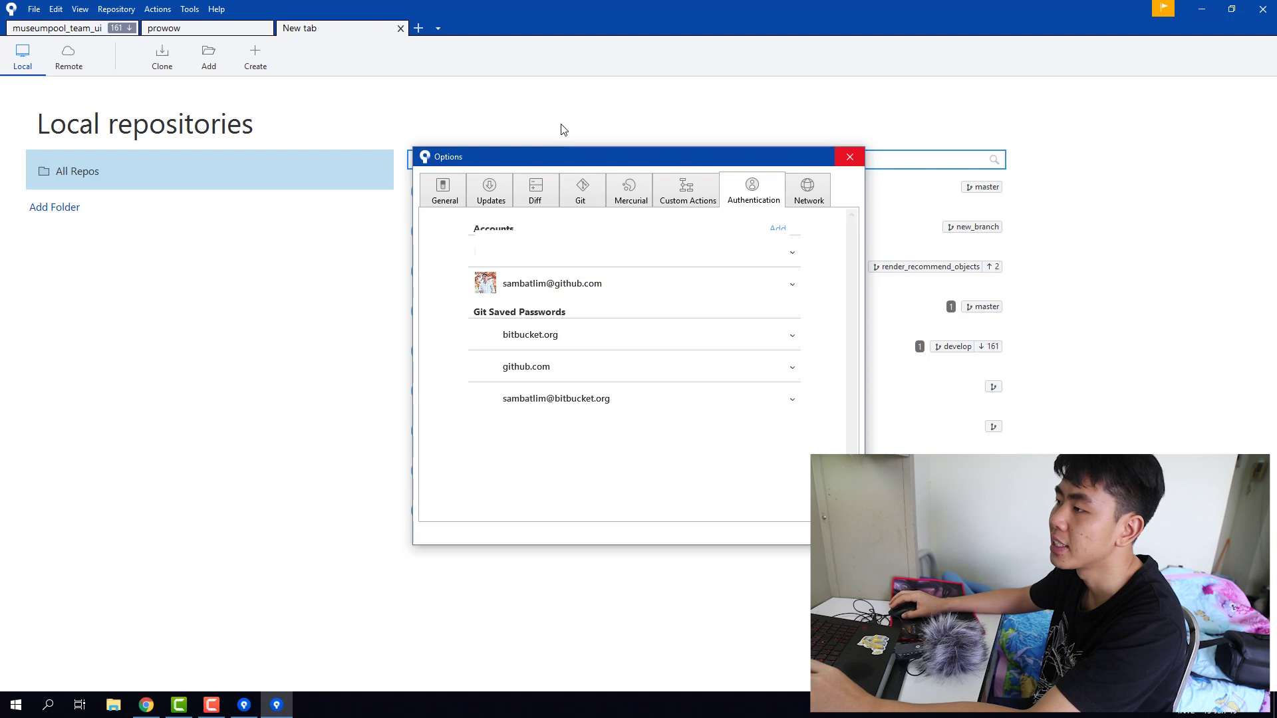
key("Escape")
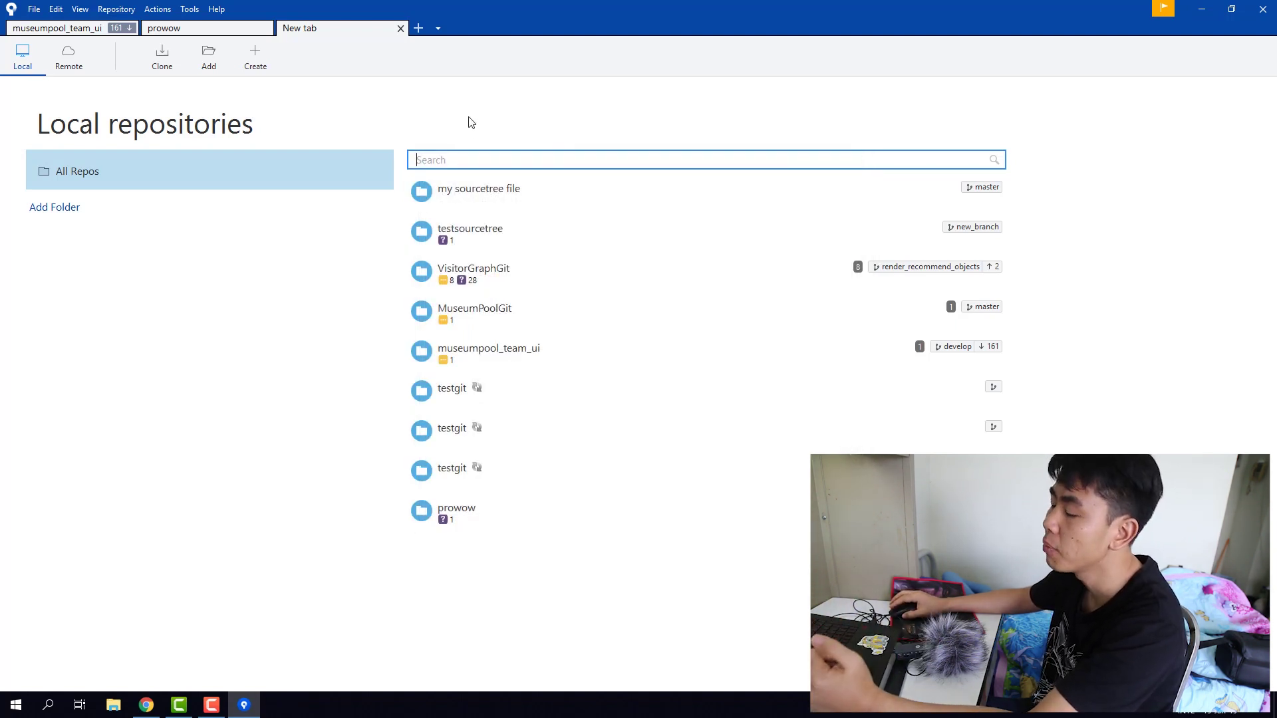
Add the toturial folder on the Desktop to SourceTree as an existing local repository
left_click(214, 61)
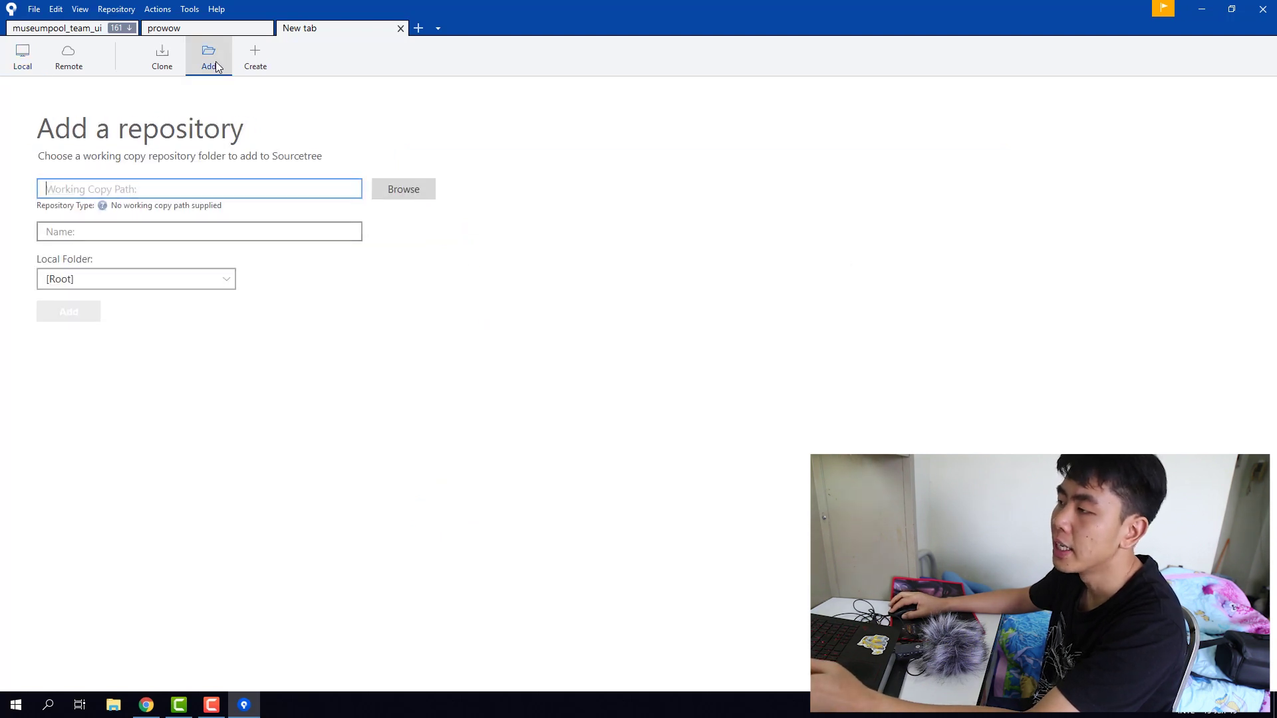
left_click(404, 183)
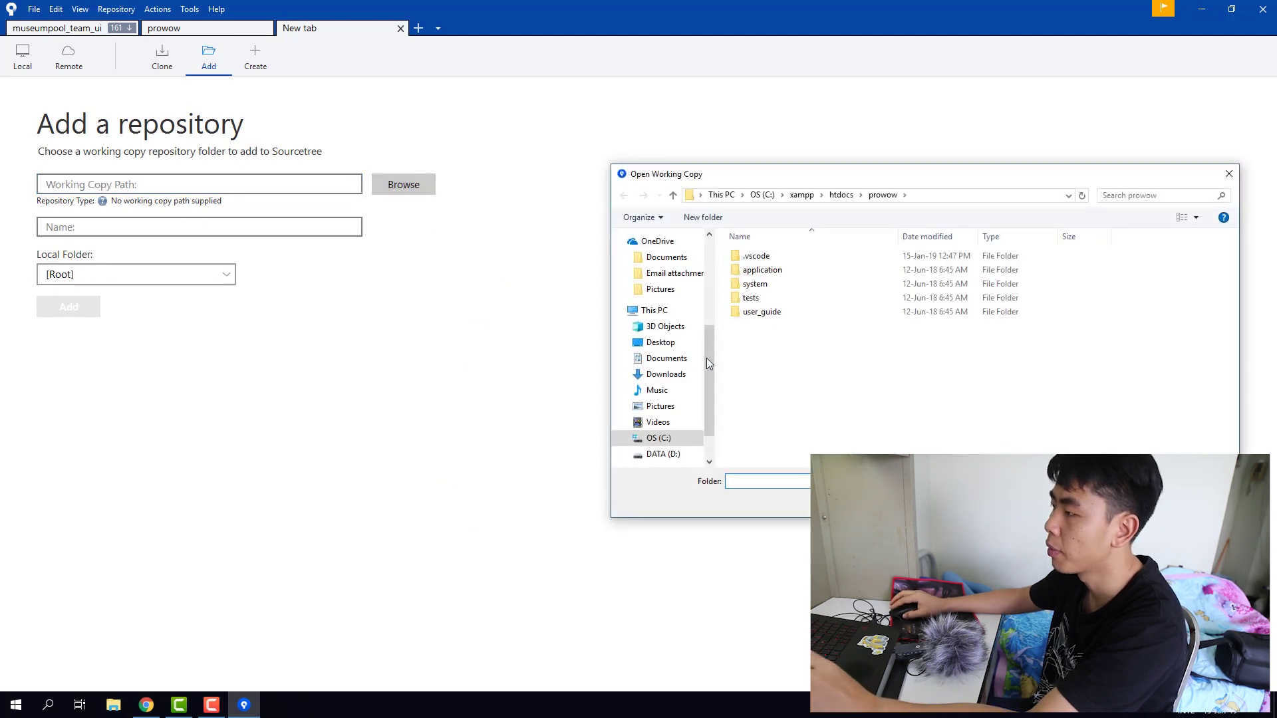
scroll(668, 313, "up", 3)
left_click(661, 263)
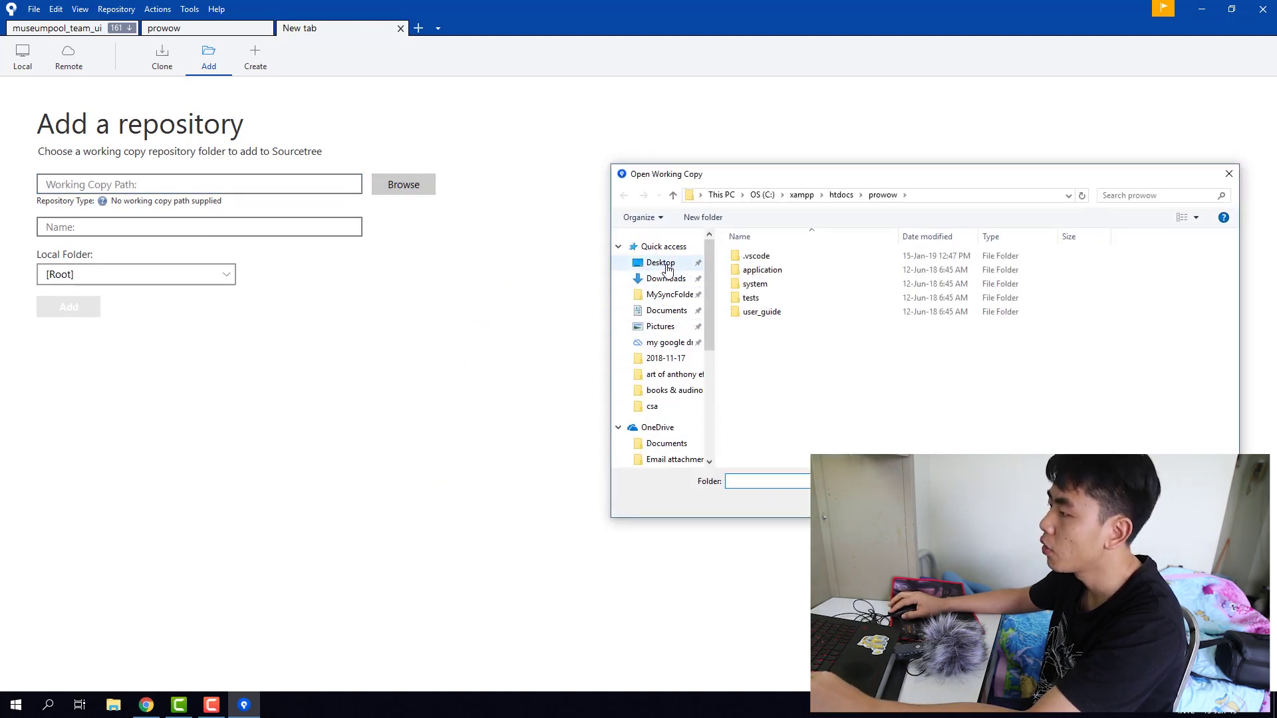
left_click(1057, 266)
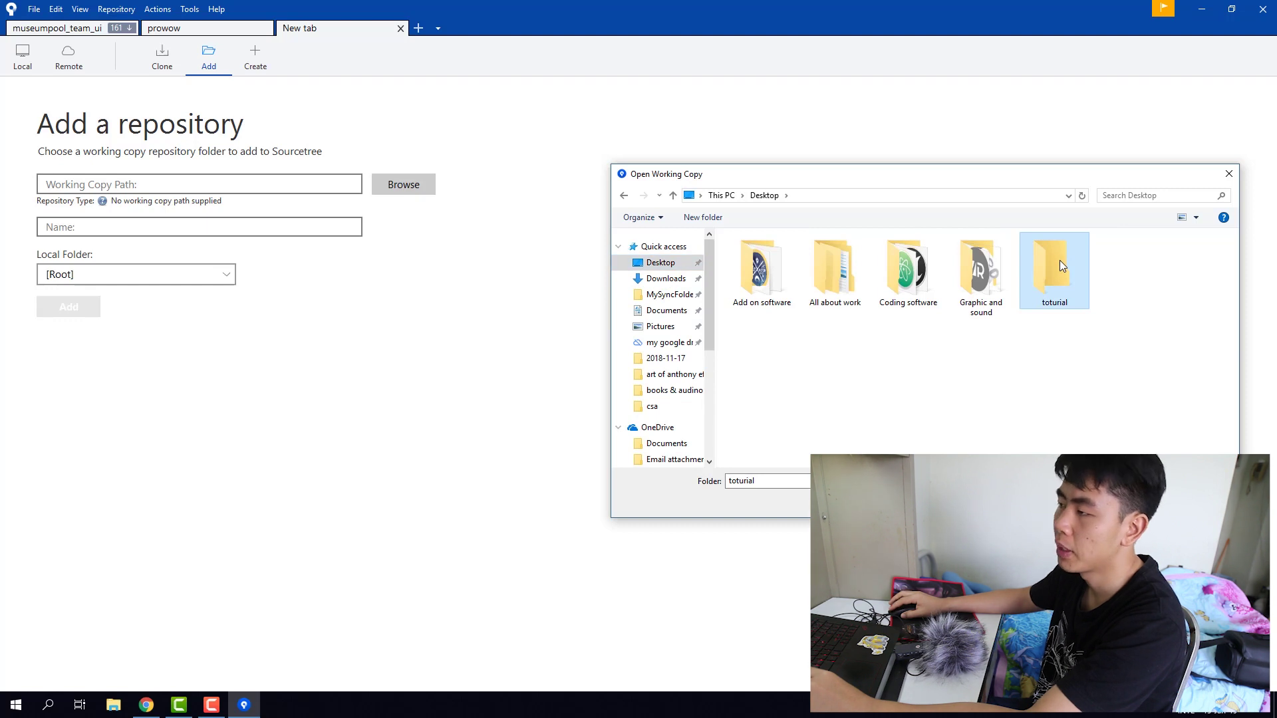
left_click(1131, 502)
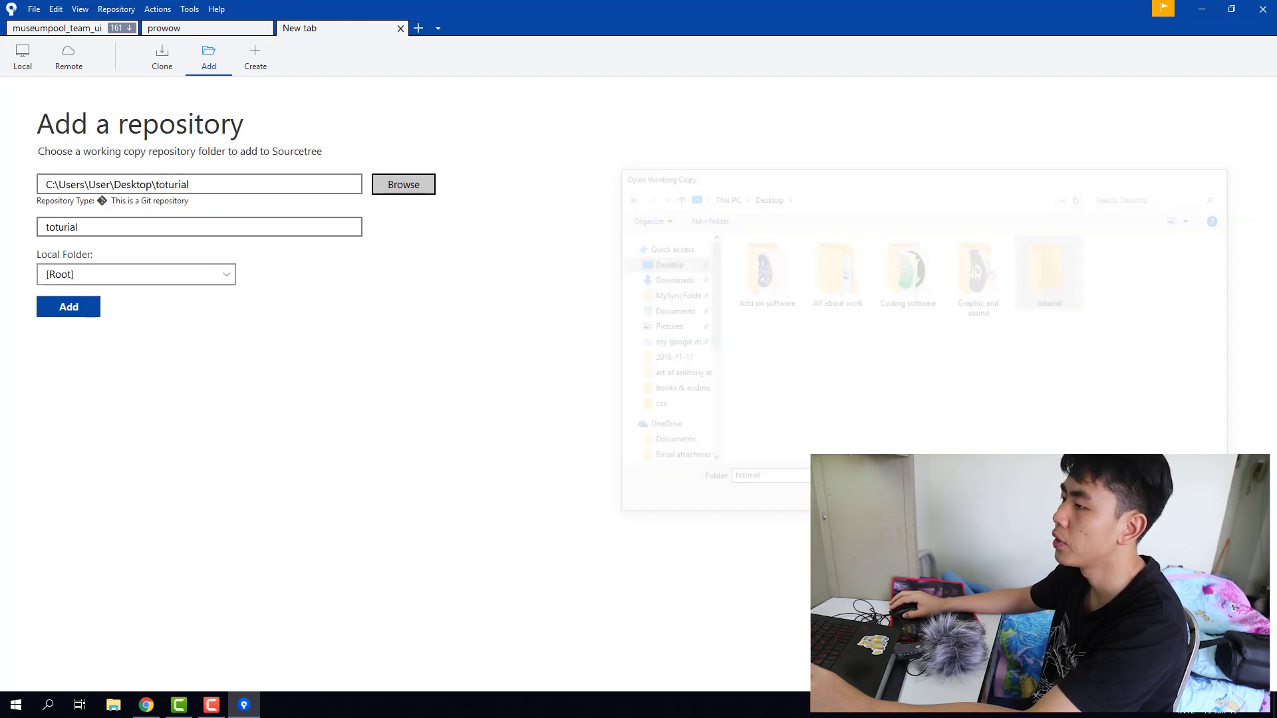
left_click(69, 308)
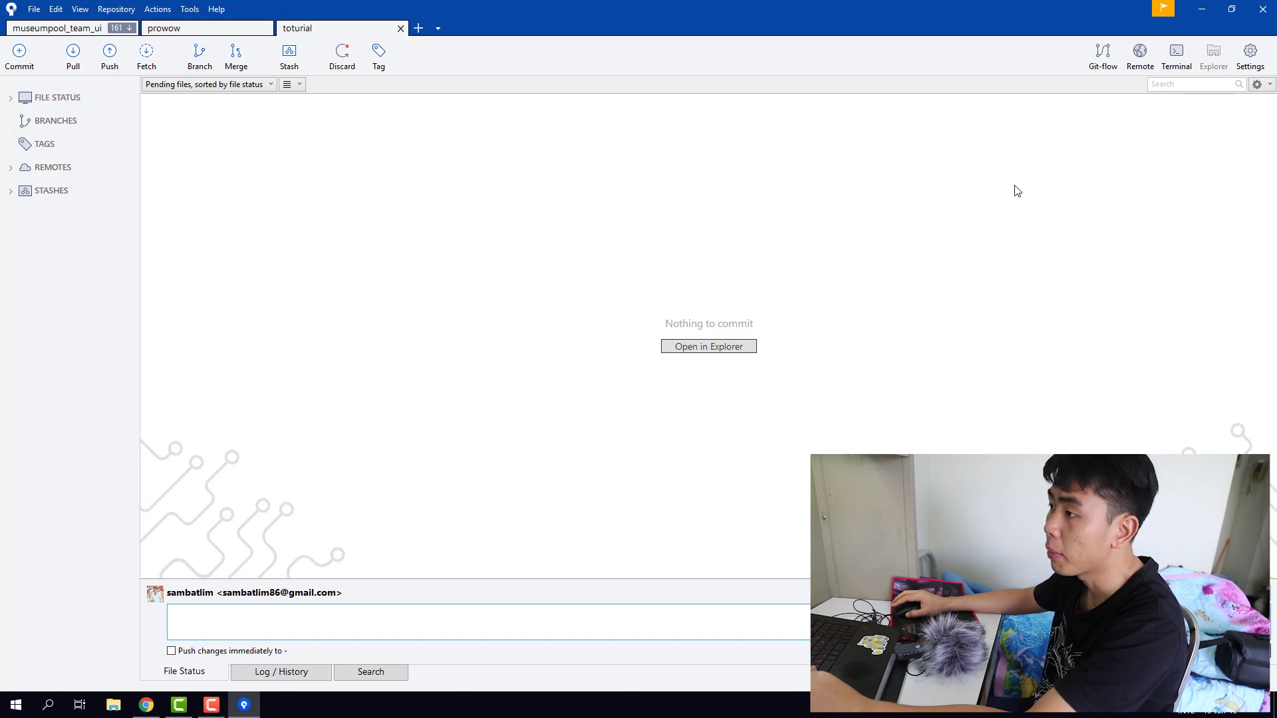
Try to initialise the toturial repository for Git-flow with master as production branch and develop as development branch
left_click(1101, 59)
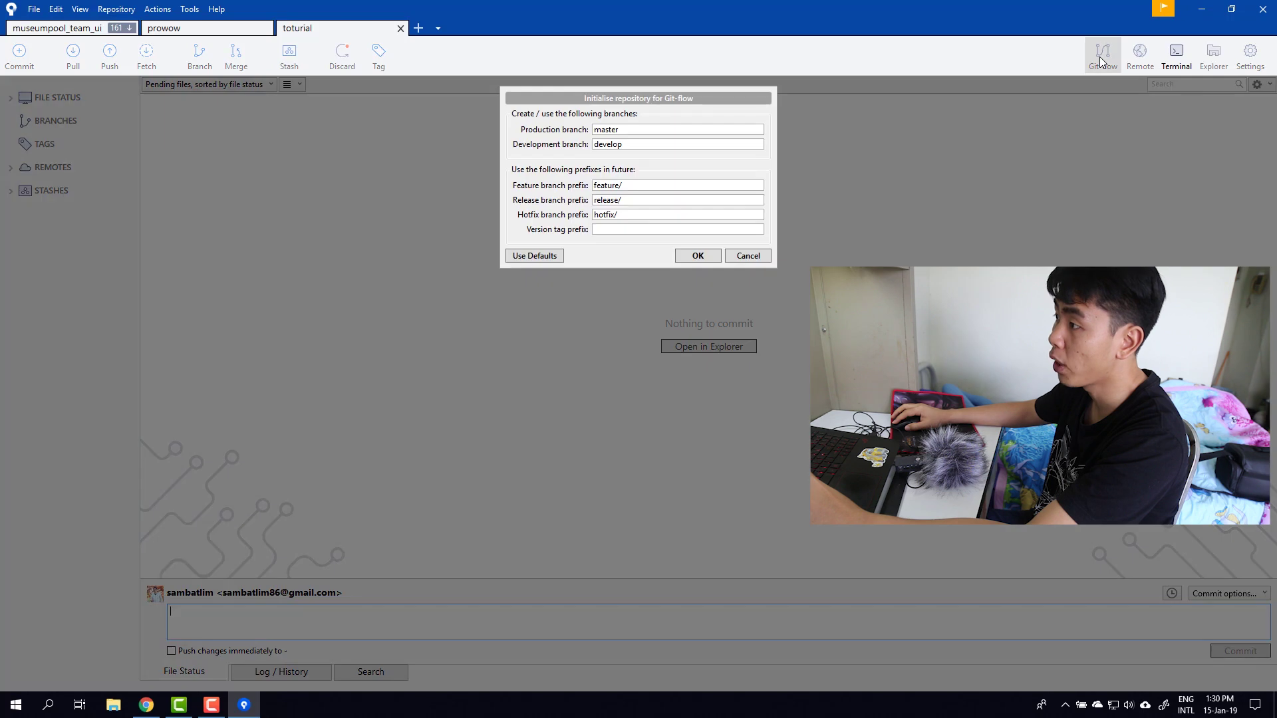
left_click(697, 257)
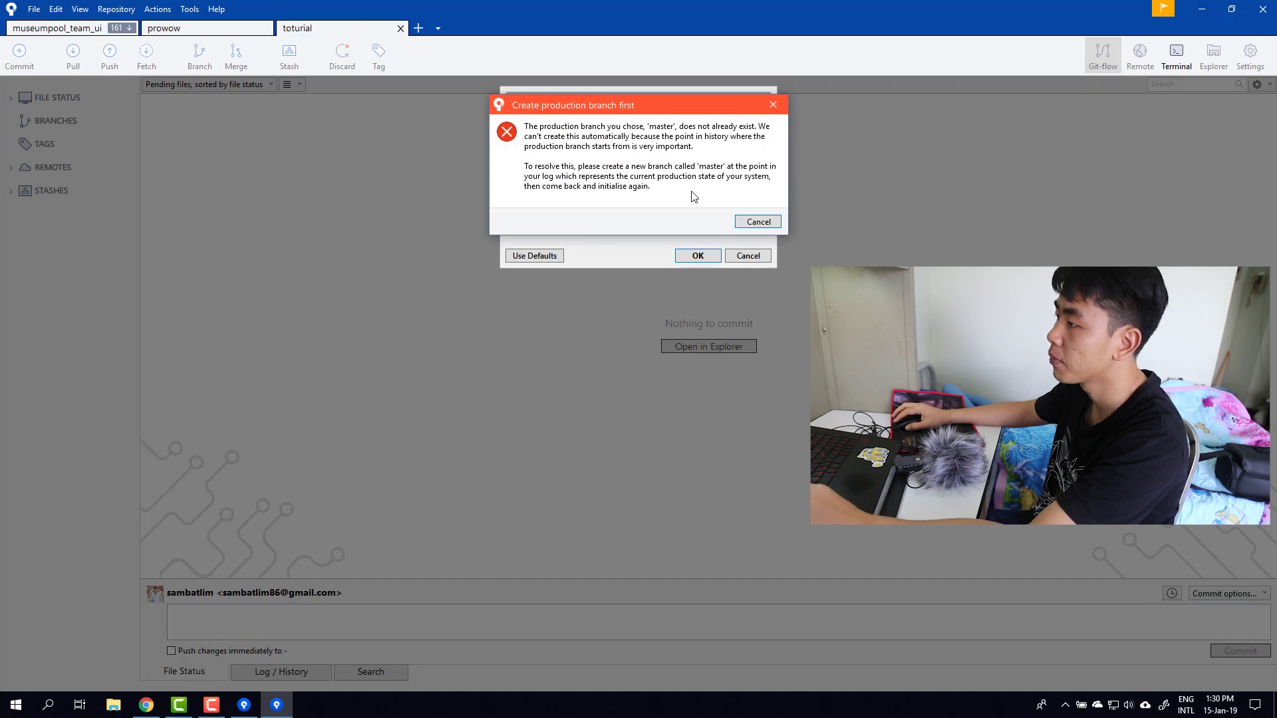
left_click(758, 222)
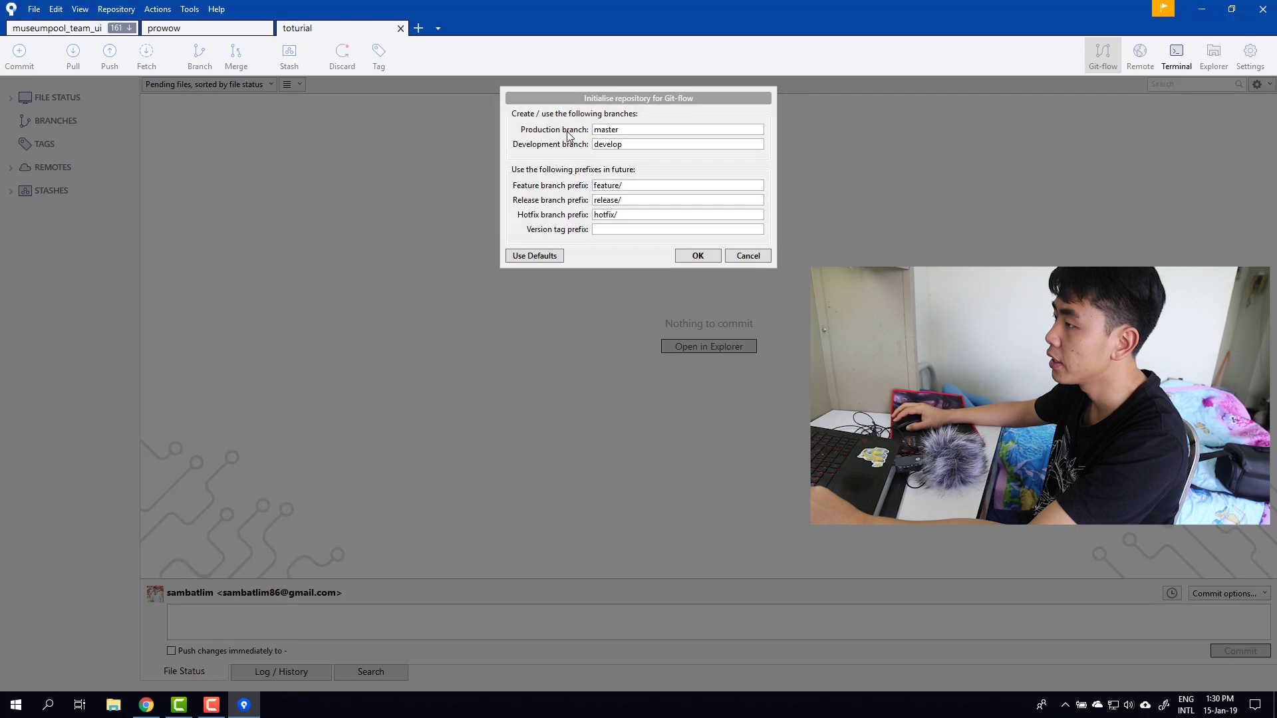
left_click(694, 257)
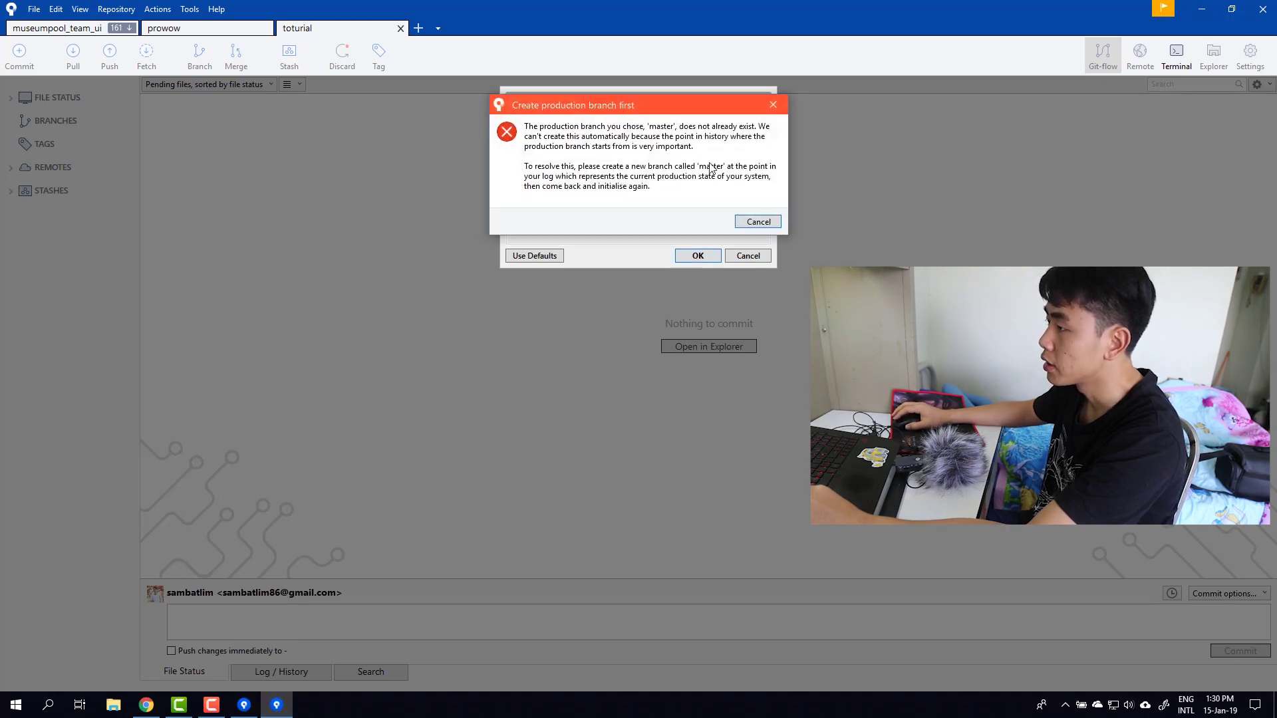
left_click(766, 226)
left_click(756, 261)
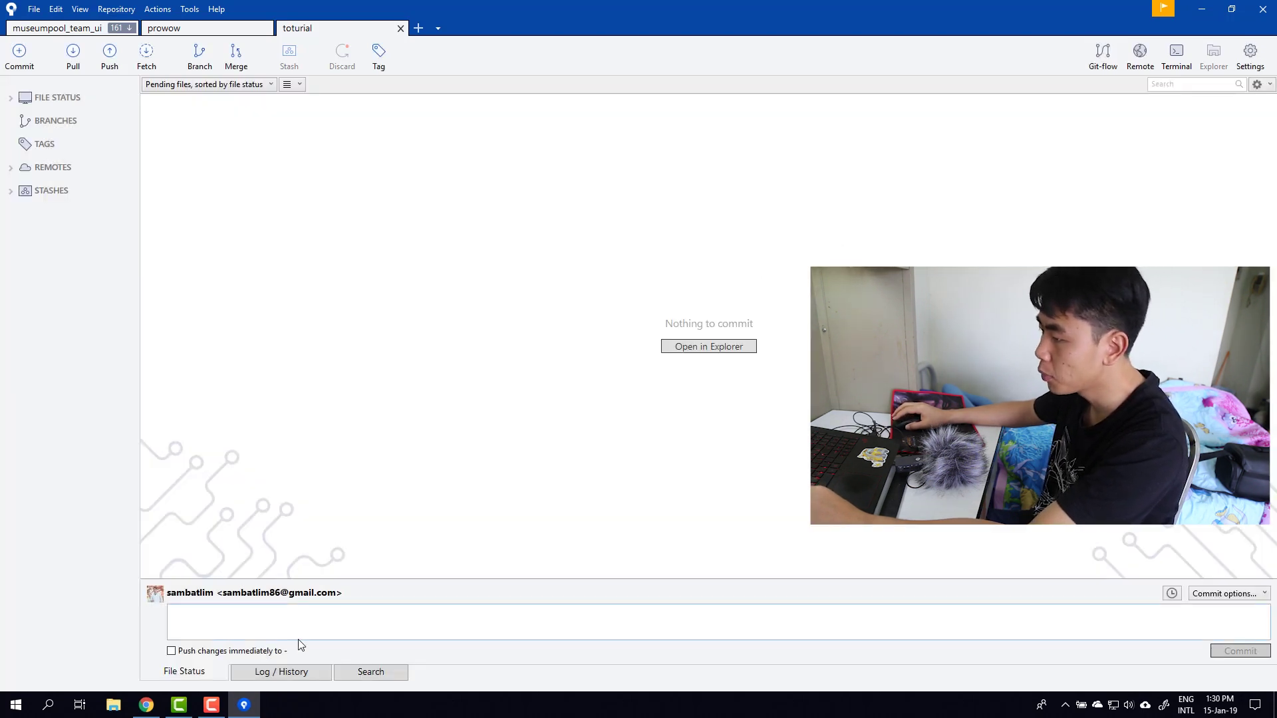
left_click(47, 703)
type("ci")
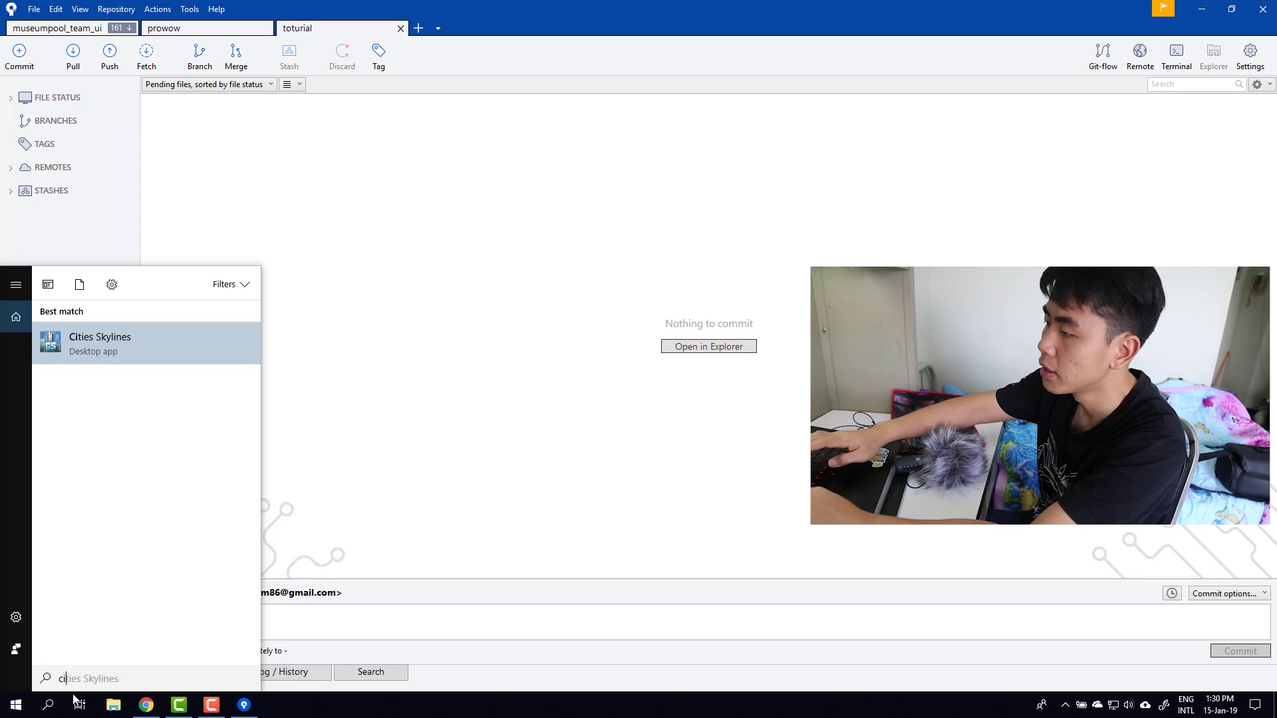
type("u")
key("BackSpace")
key("BackSpace")
key("BackSpace")
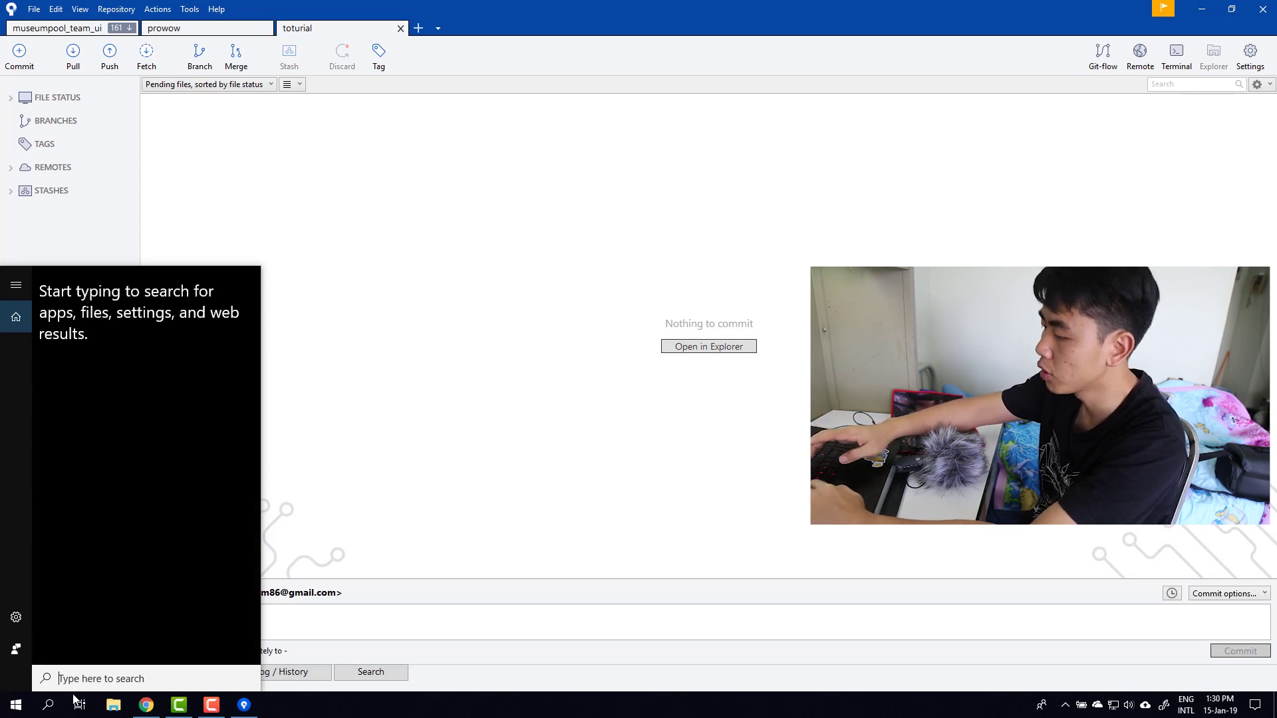
type("visua")
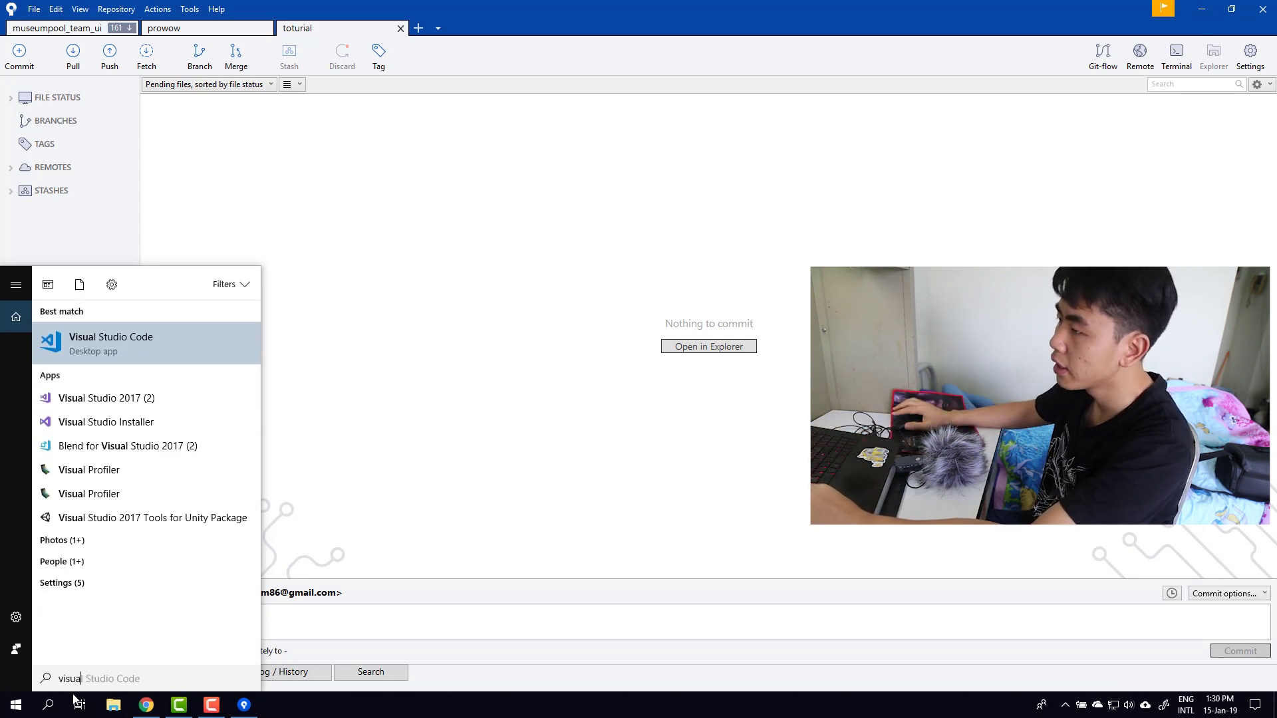
Fetch from all remotes for the toturial repository, without pruning tracking branches or fetching all tags
left_click(146, 59)
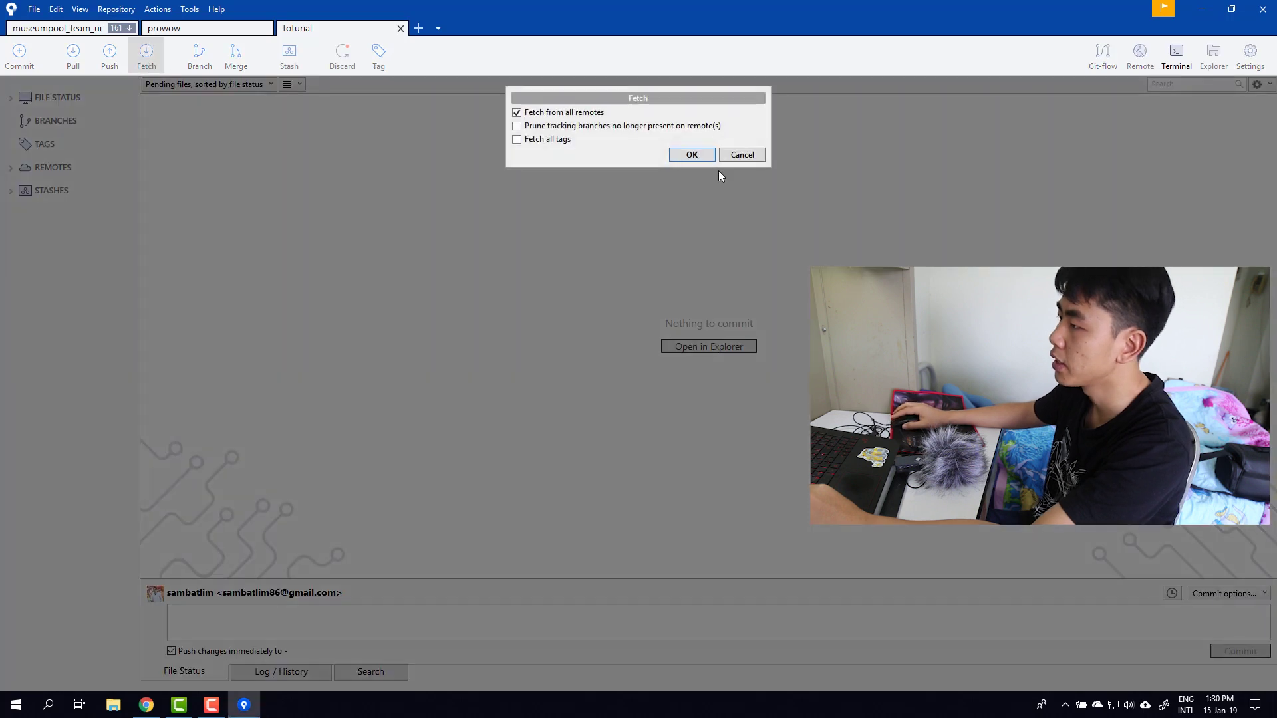
left_click(692, 154)
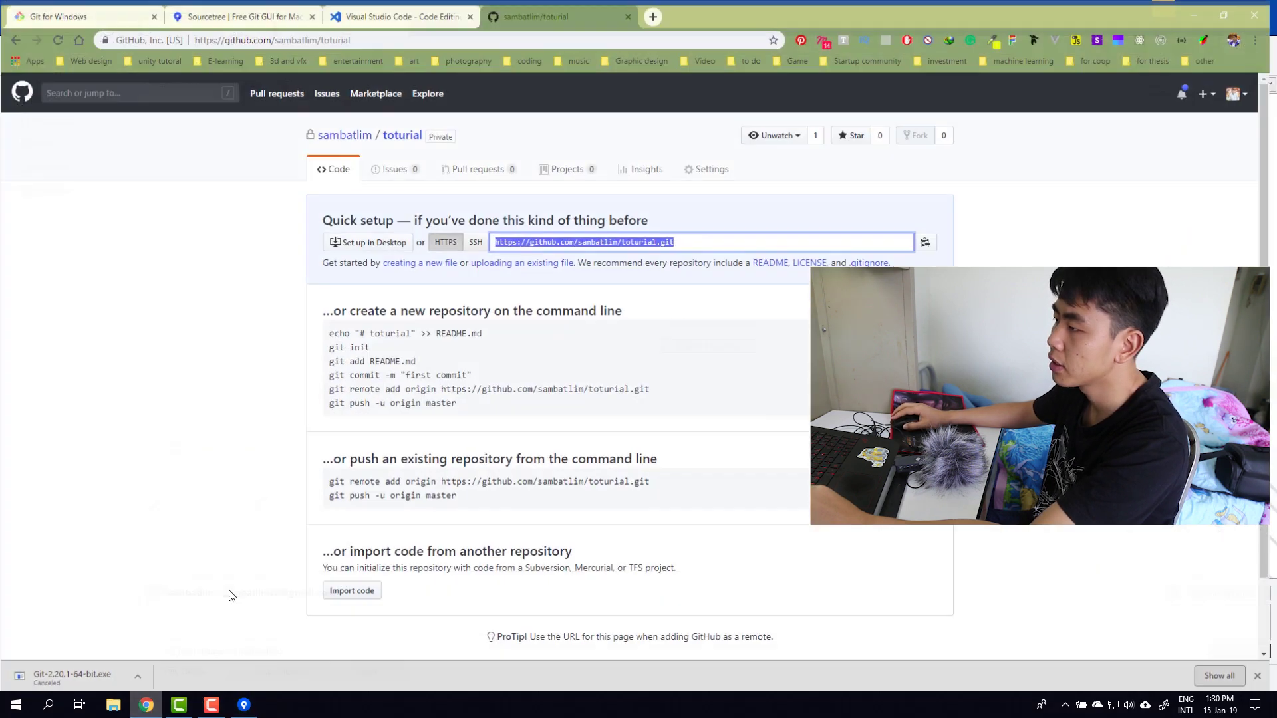
Switch to Visual Studio Code with the toturial folder loaded and close its Welcome page
left_click(146, 703)
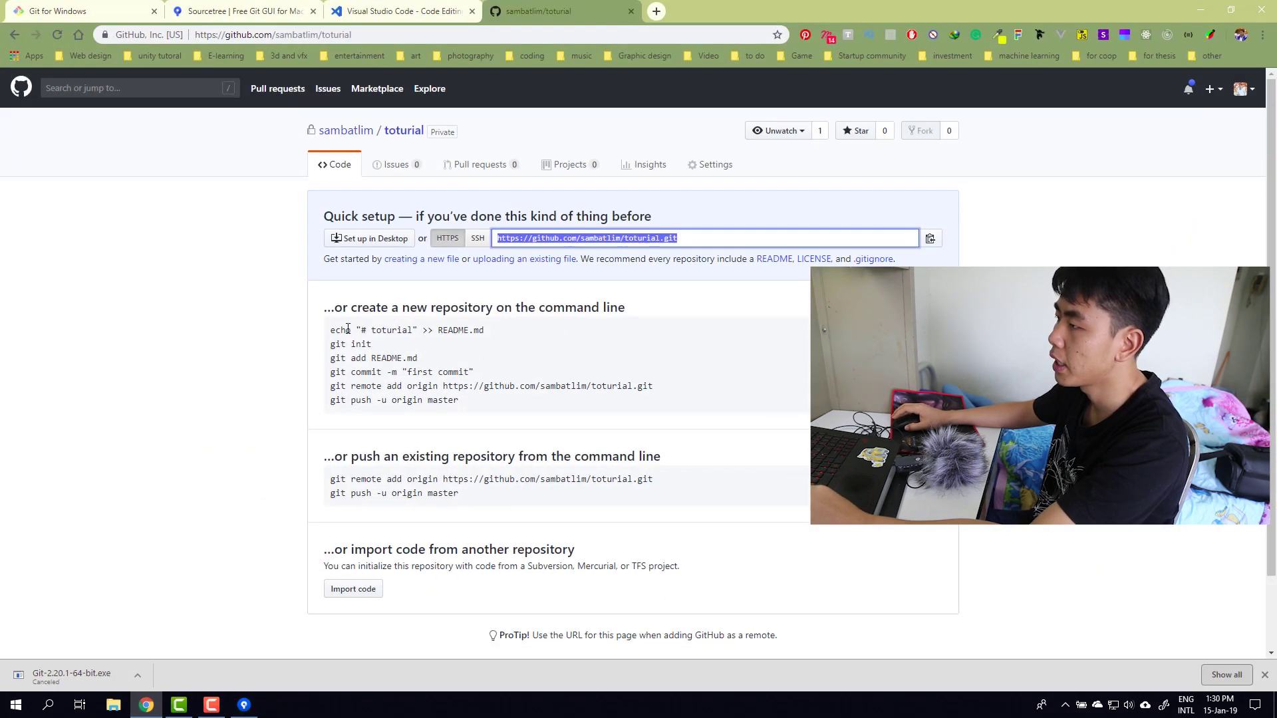
left_click(58, 705)
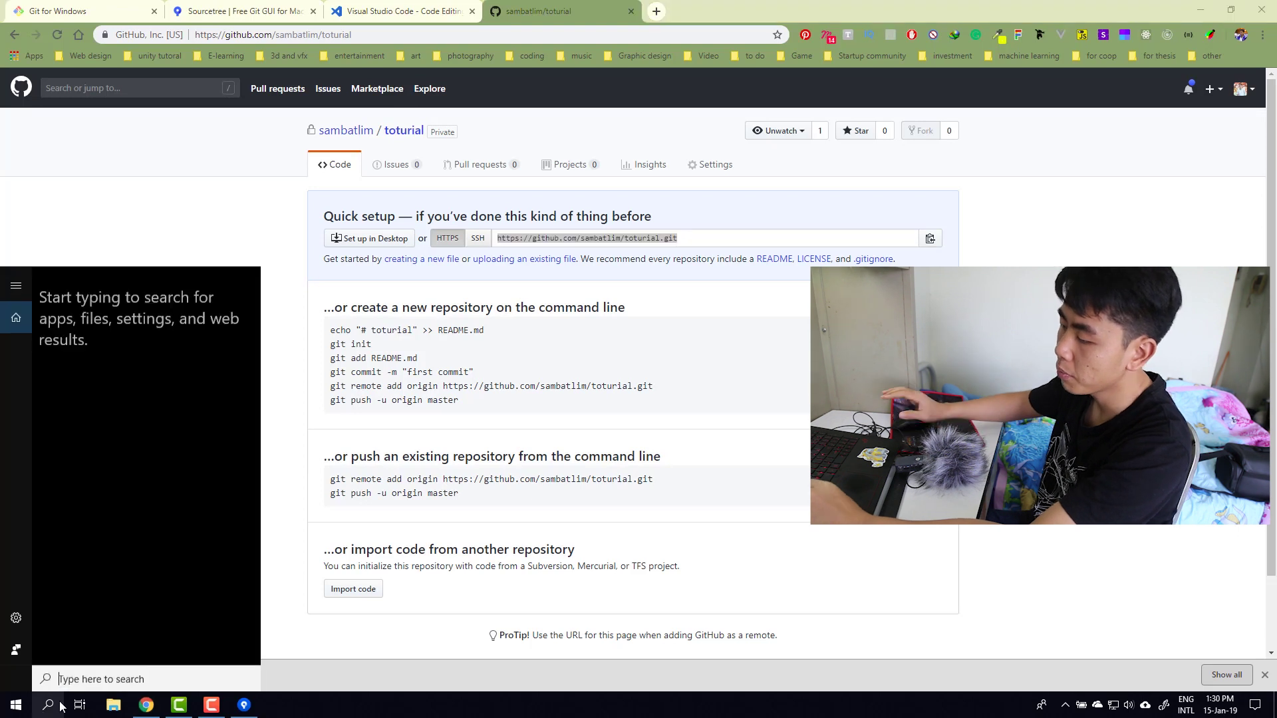
type("c")
key("BackSpace")
type("visual")
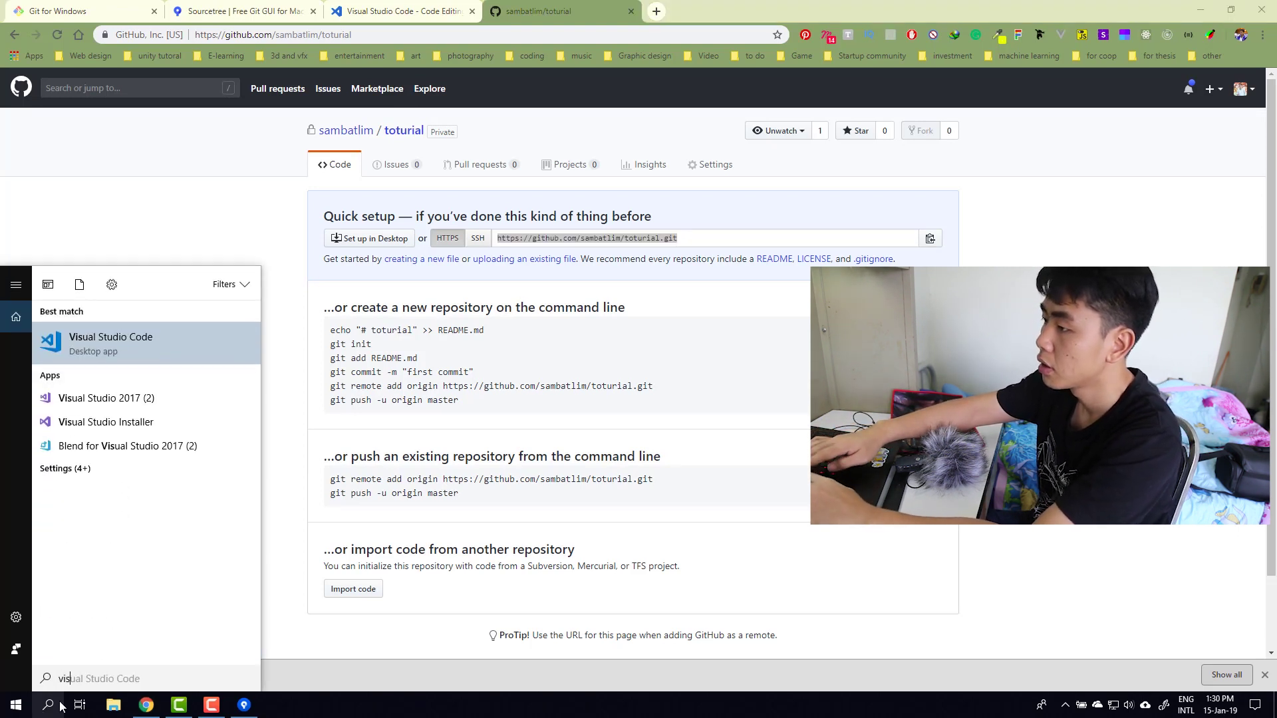
key("Escape")
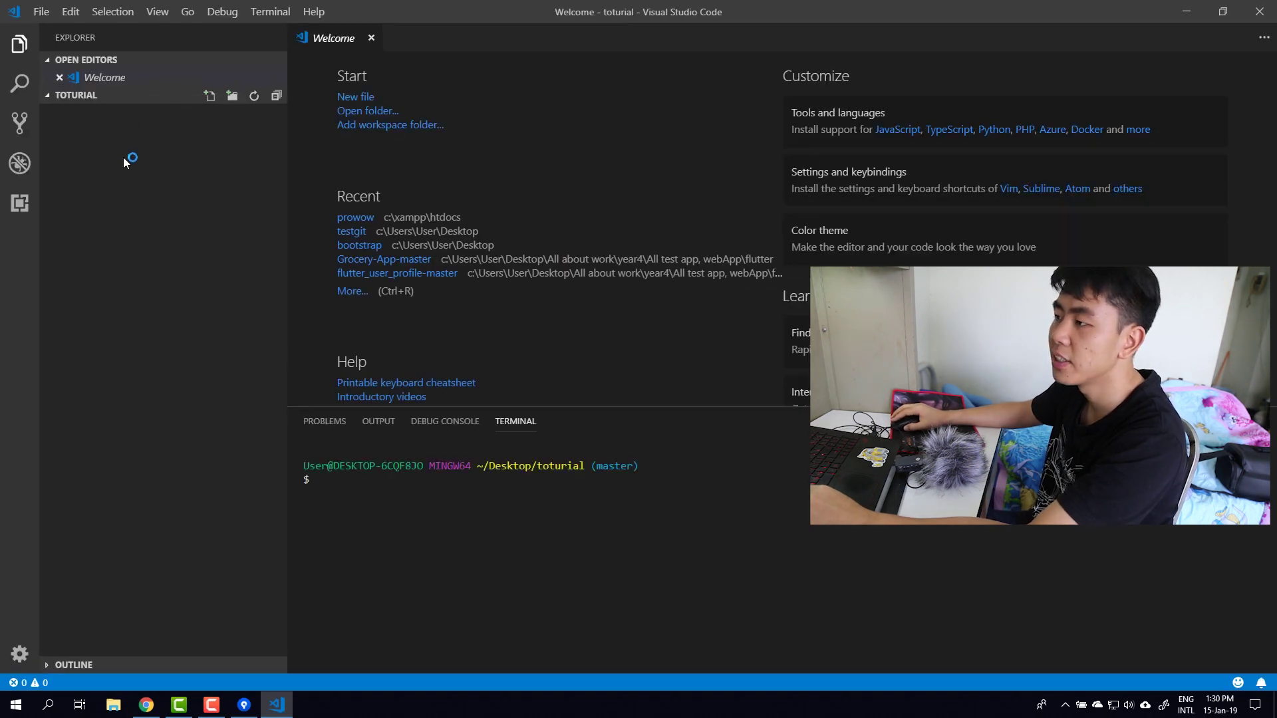
left_click(371, 38)
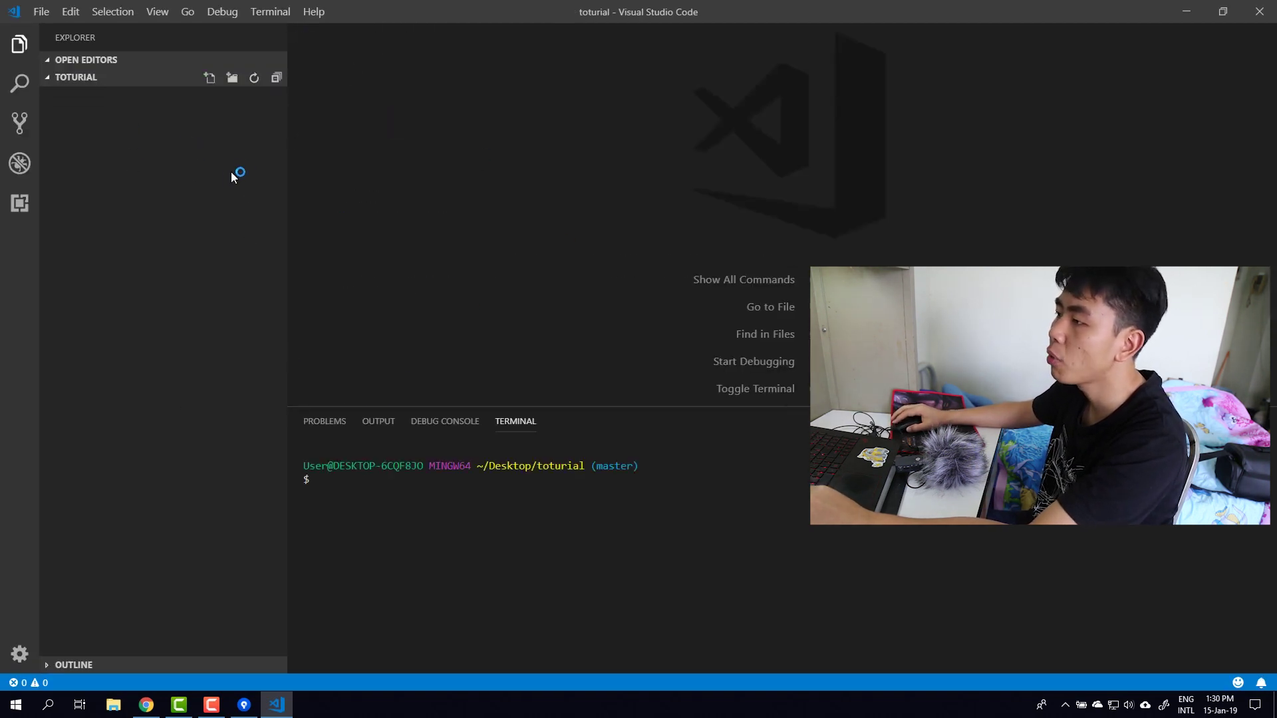
Create a new file named index.html in the toturial folder
right_click(223, 143)
left_click(243, 157)
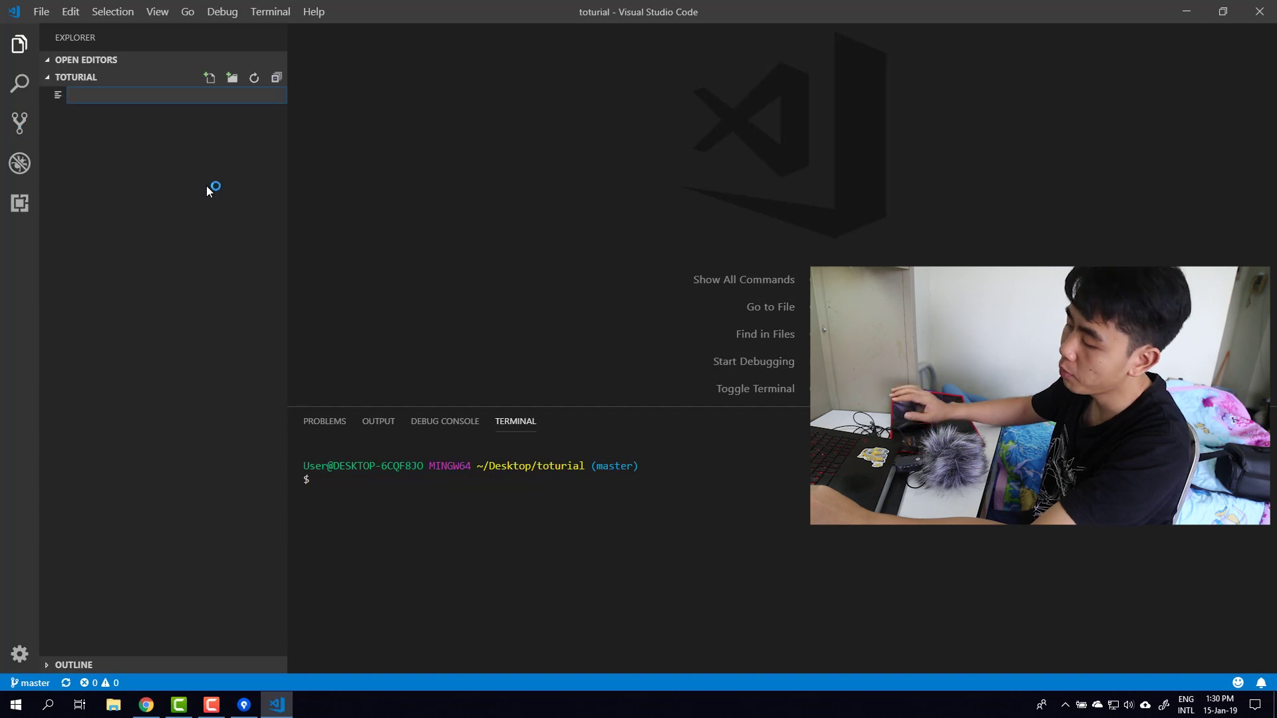
type("index")
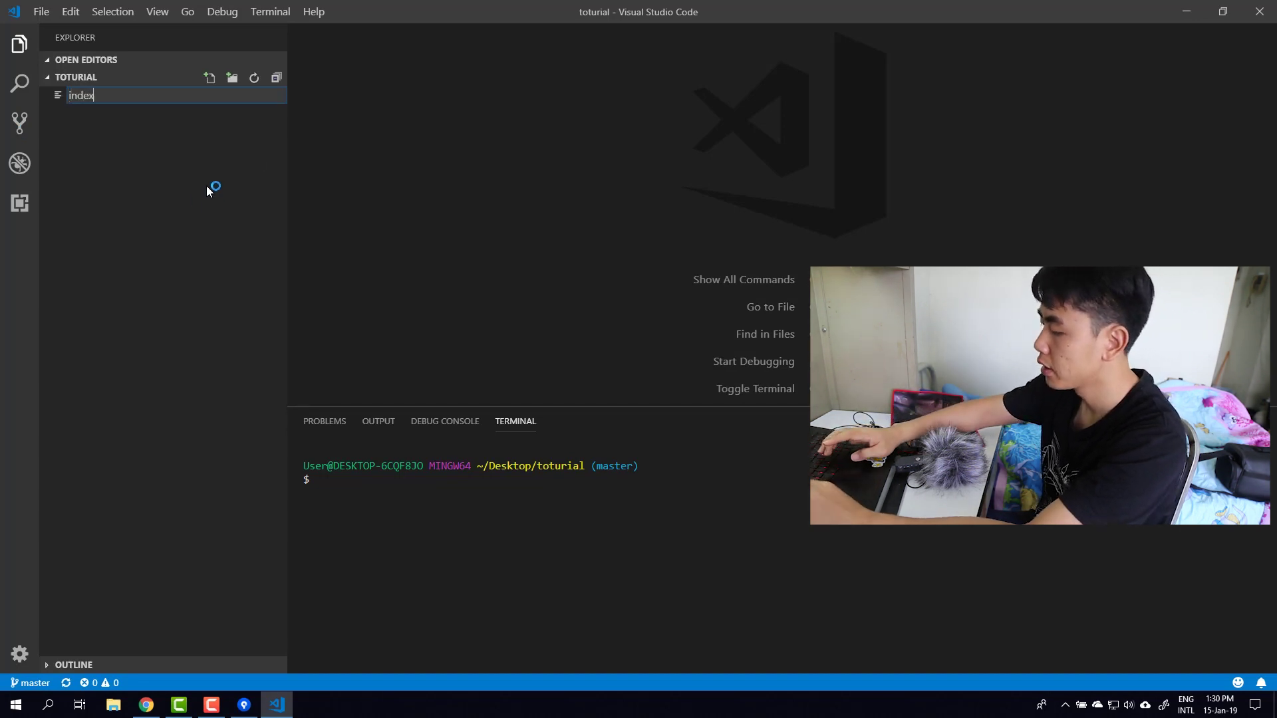
type(".html")
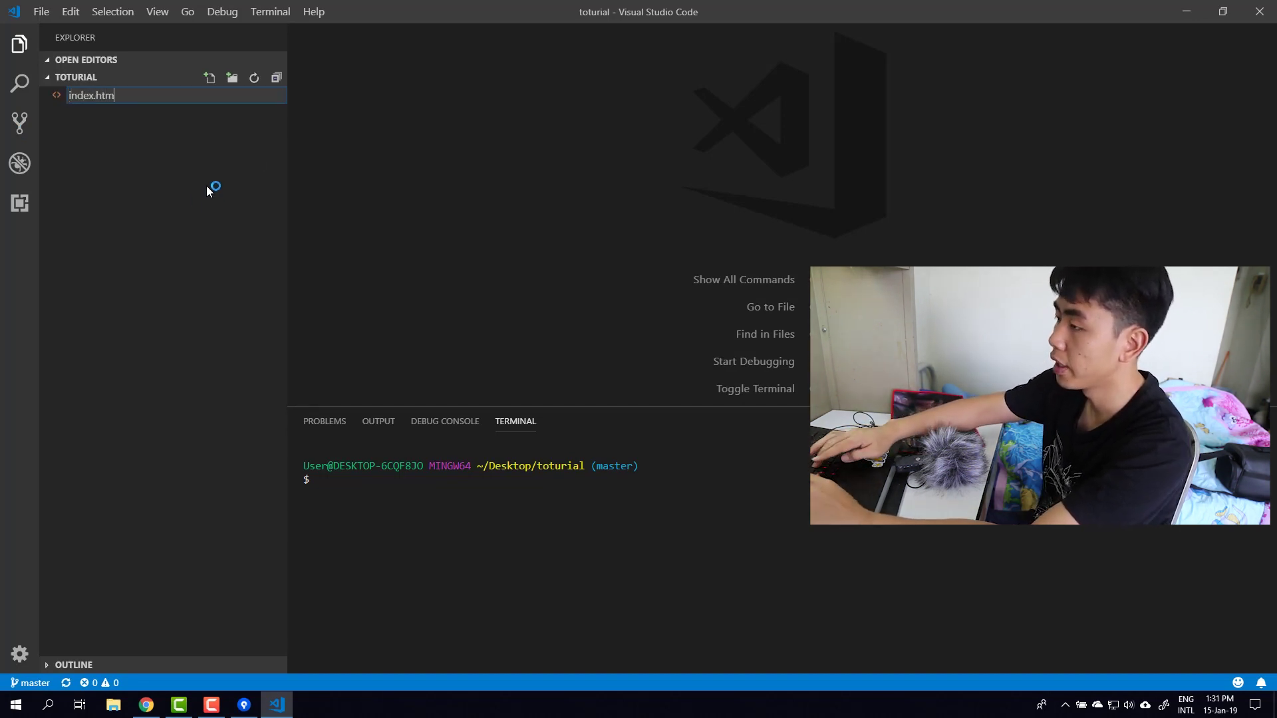
key("Return")
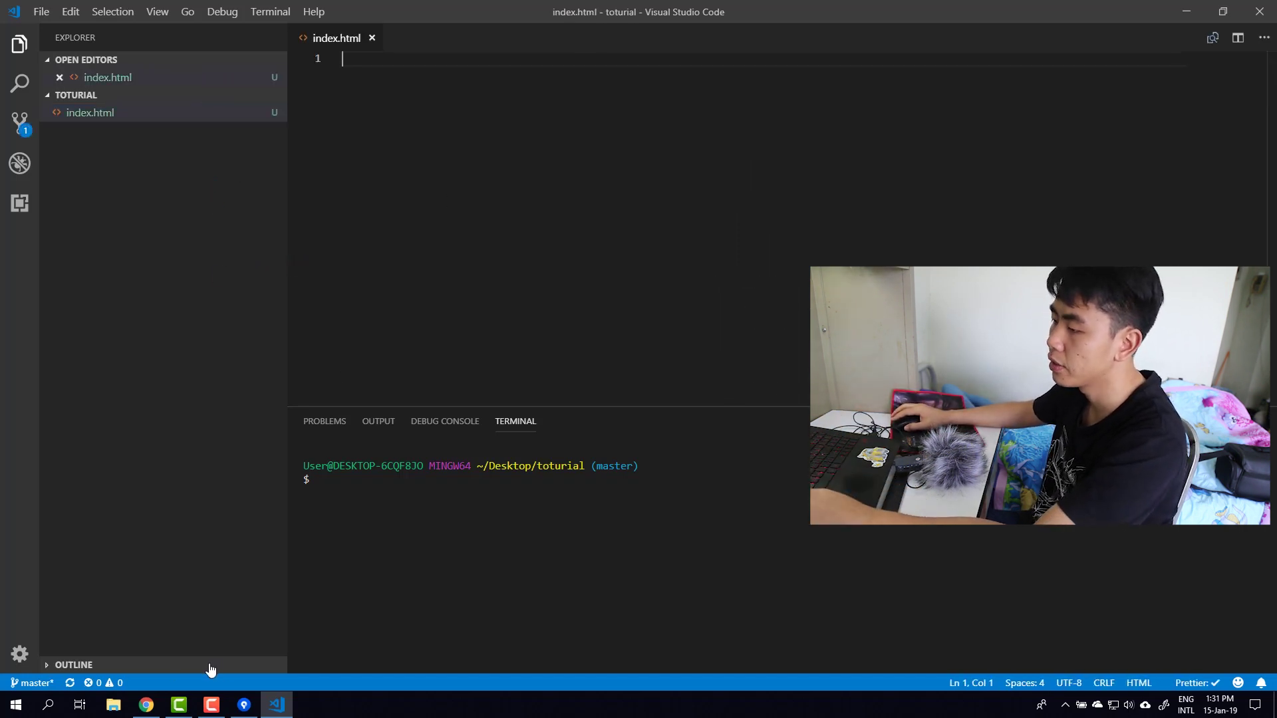
Switch to SourceTree, stage index.html and commit it with the message "add index", pushing the changes immediately
left_click(245, 705)
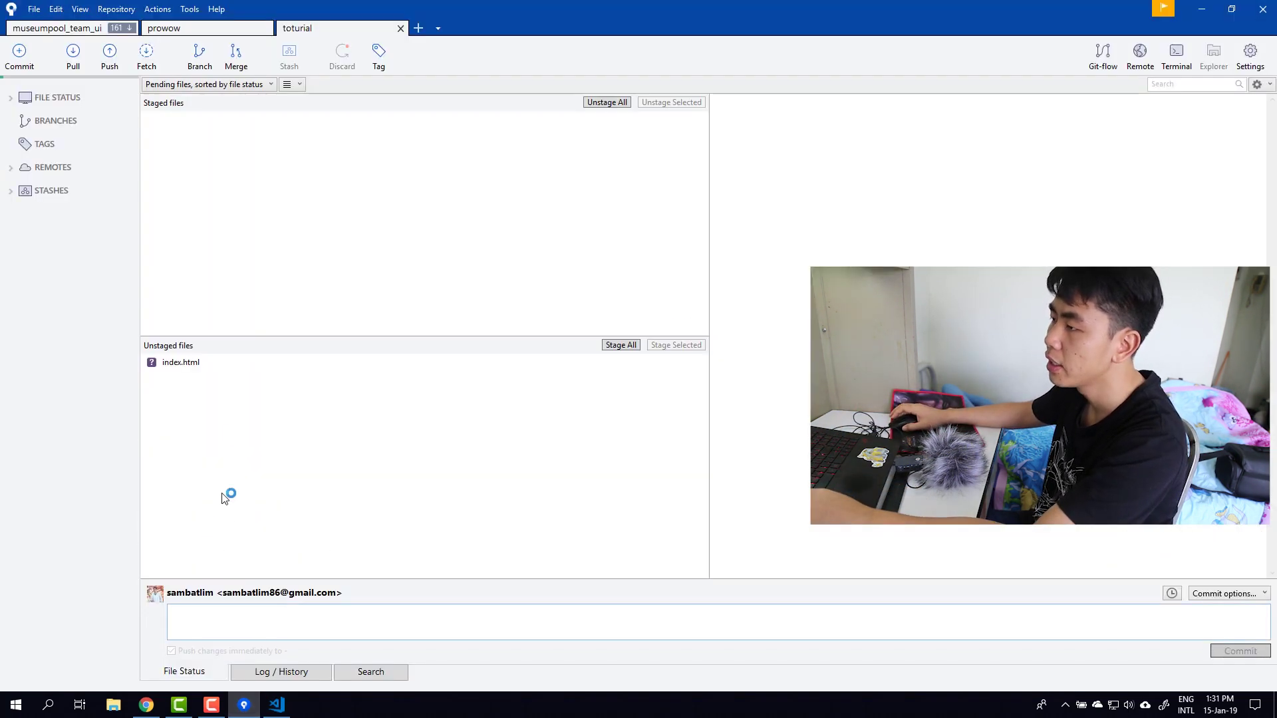
left_click(192, 364)
left_click(628, 345)
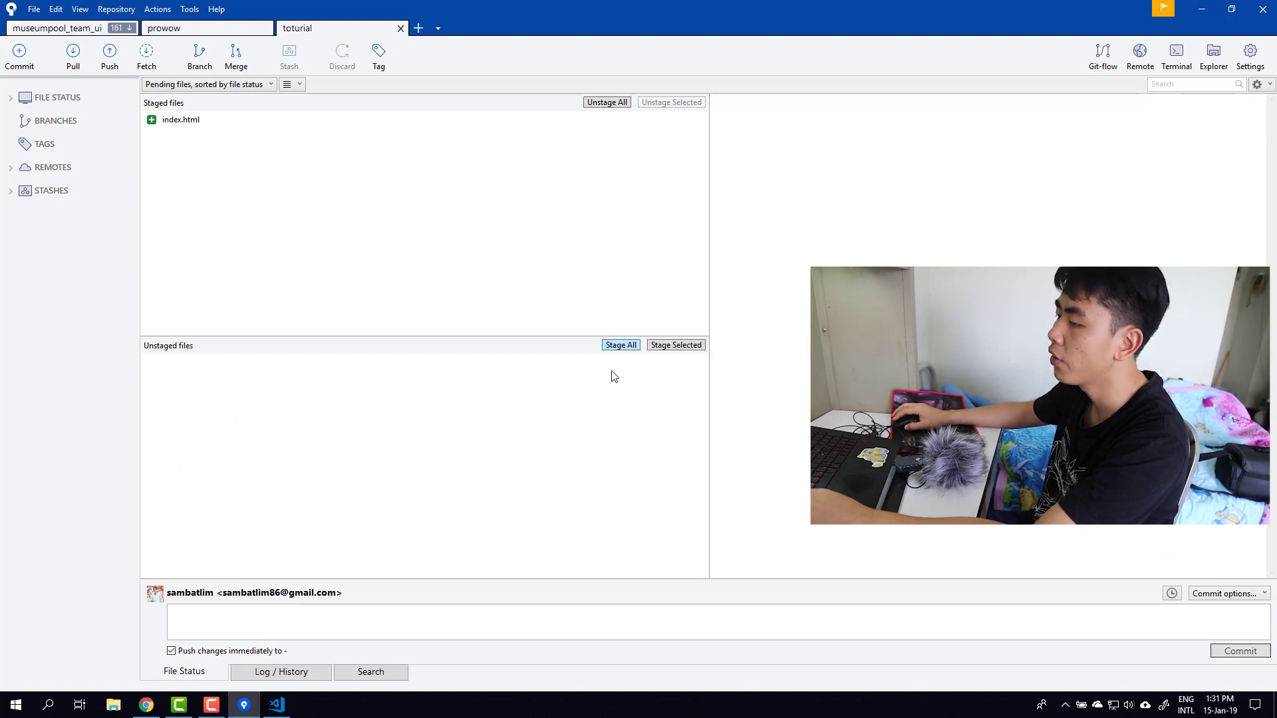
left_click(320, 622)
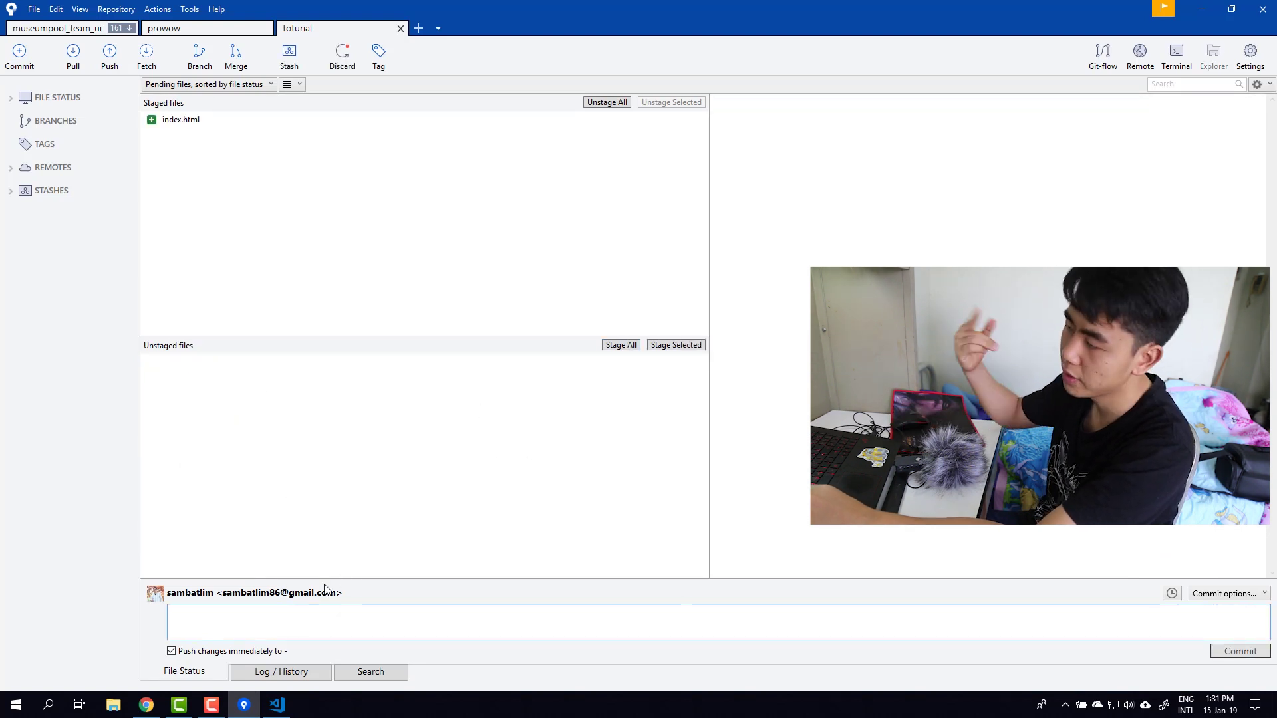
type("add index")
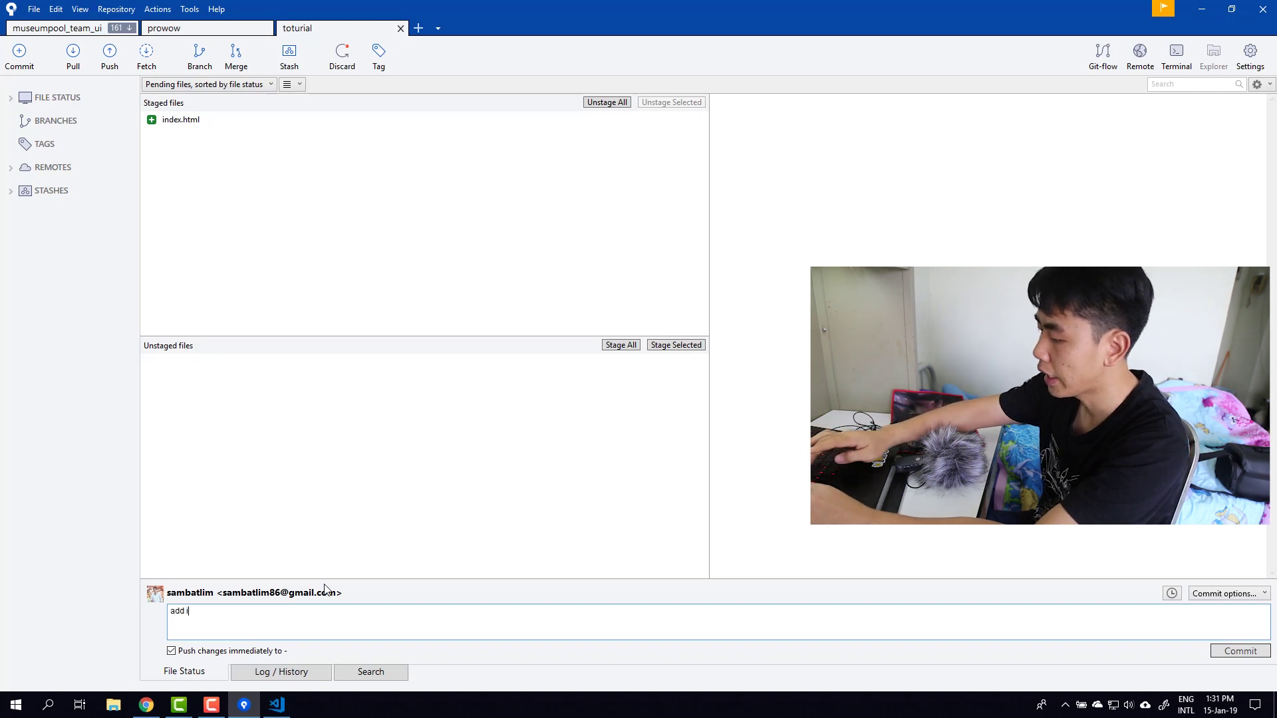
left_click(1240, 651)
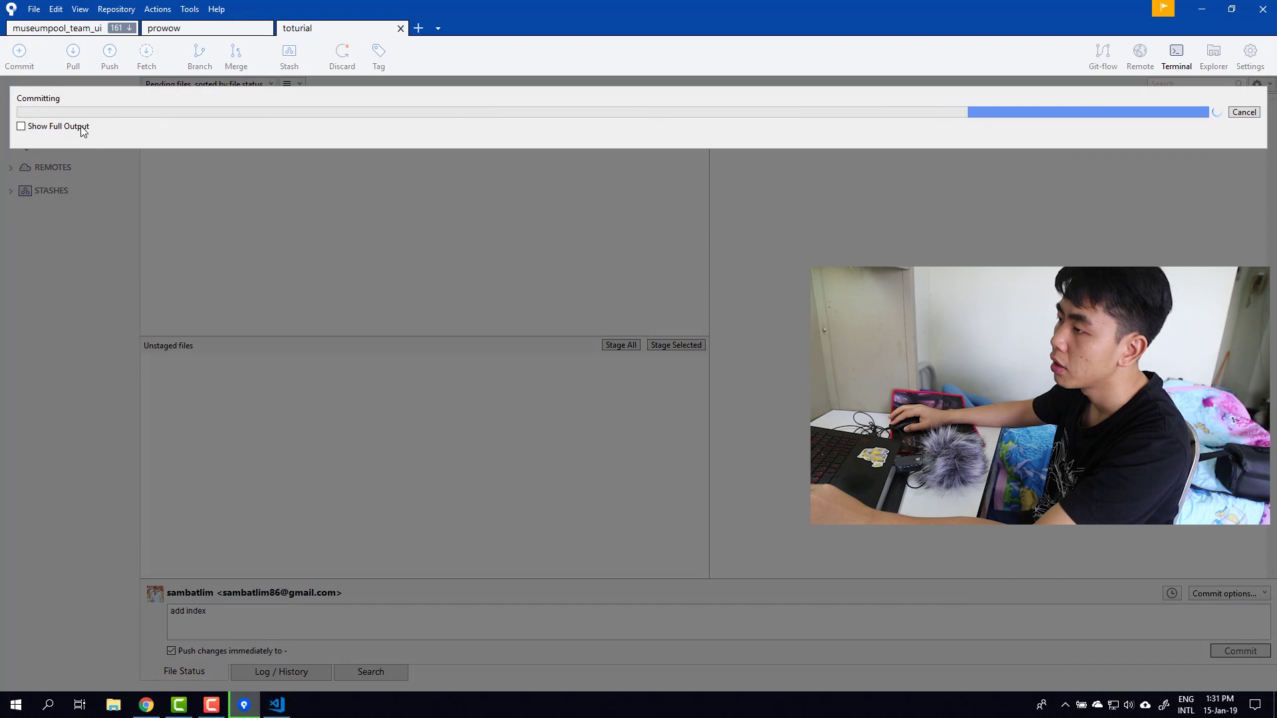
left_click(82, 128)
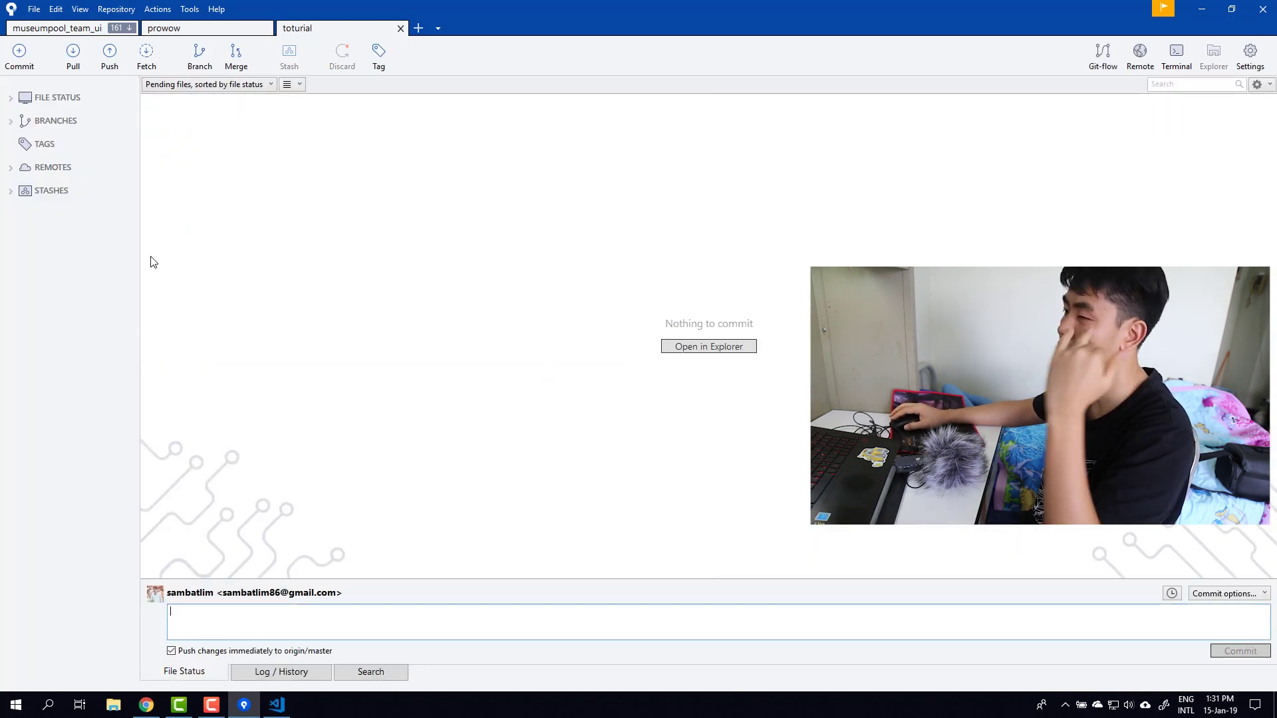
Show the master branch in the commit history and push it to master on origin, including all tags
left_click(10, 120)
left_click(47, 139)
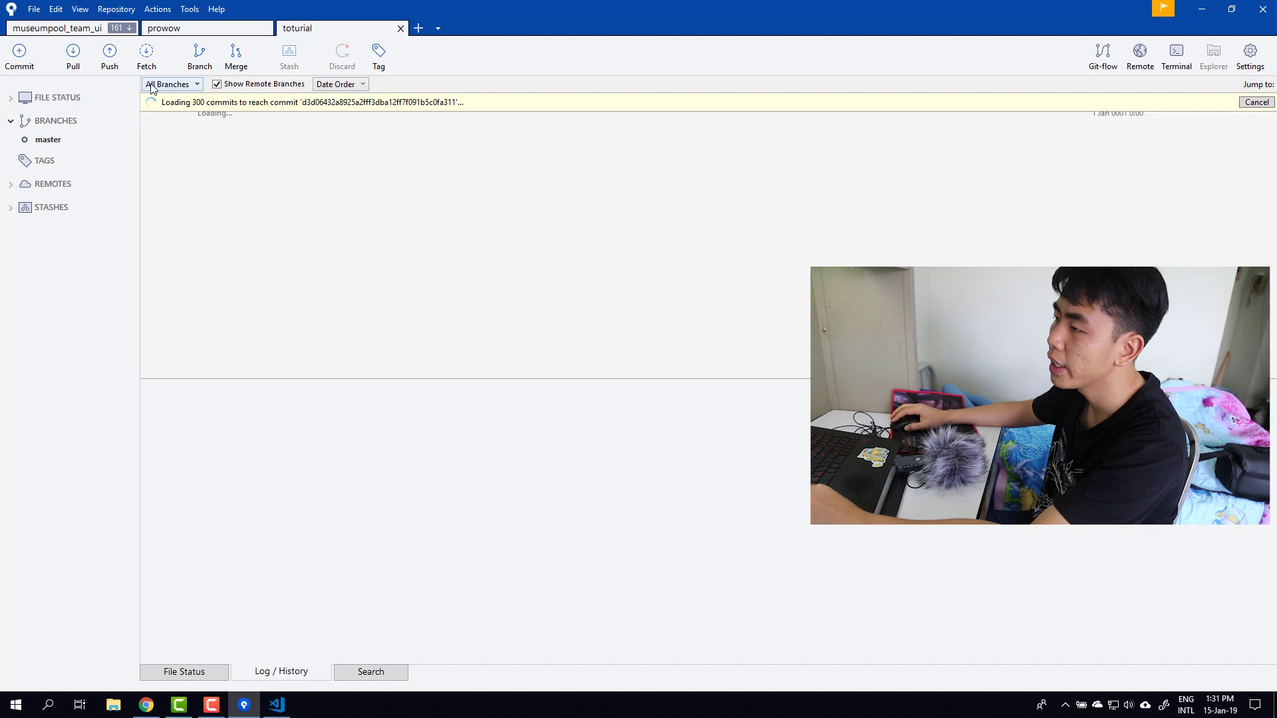
left_click(107, 59)
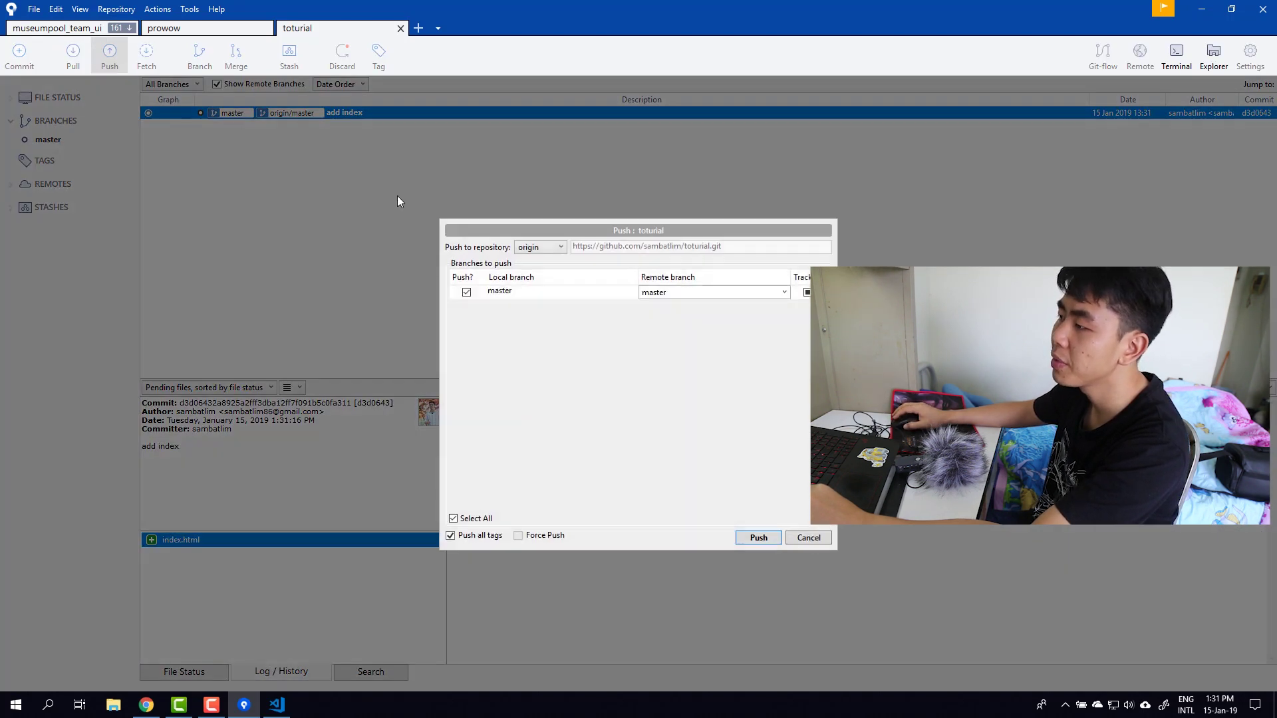
left_click(758, 538)
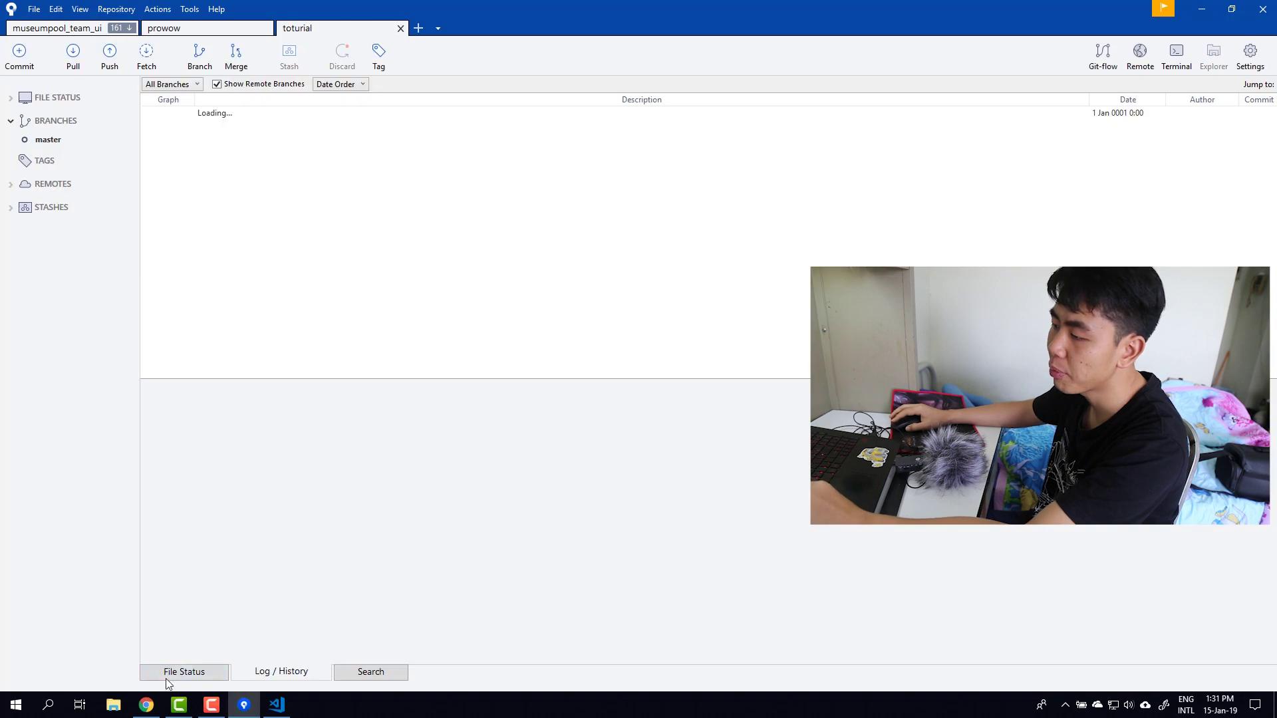
Switch to the browser and reload the toturial repository's code page on GitHub to check the pushed commit
left_click(146, 703)
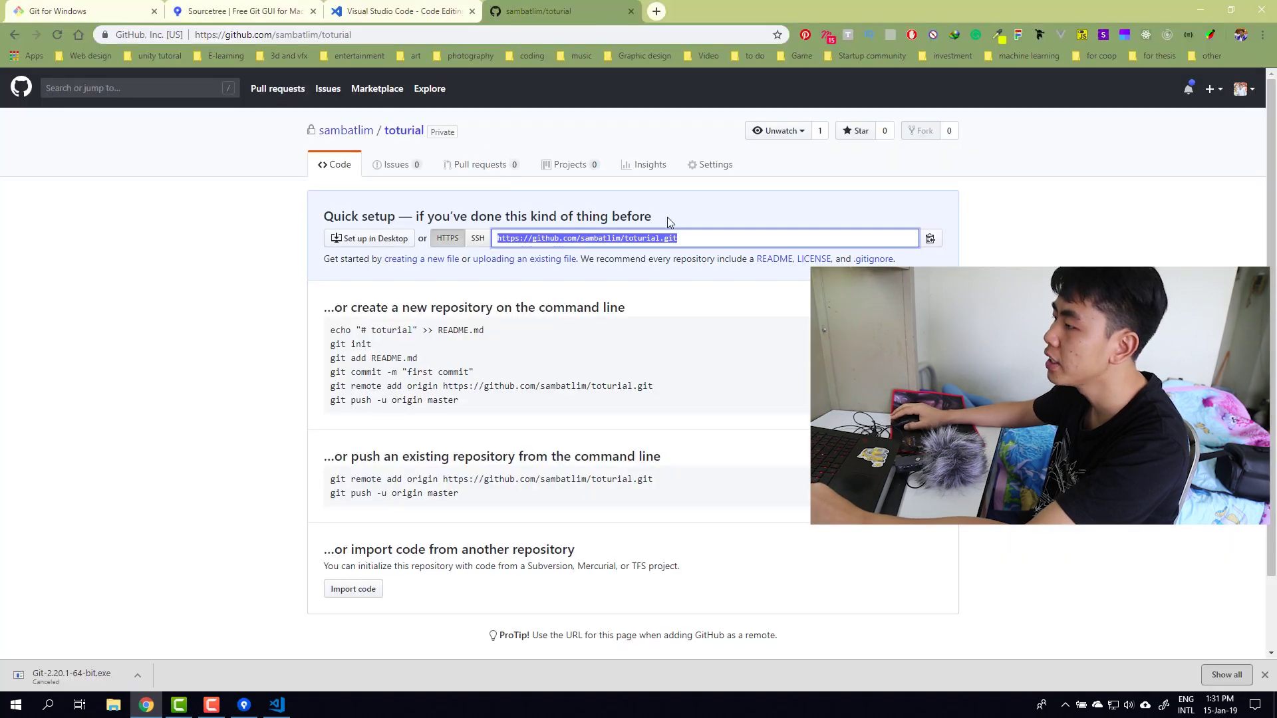
left_click(322, 248)
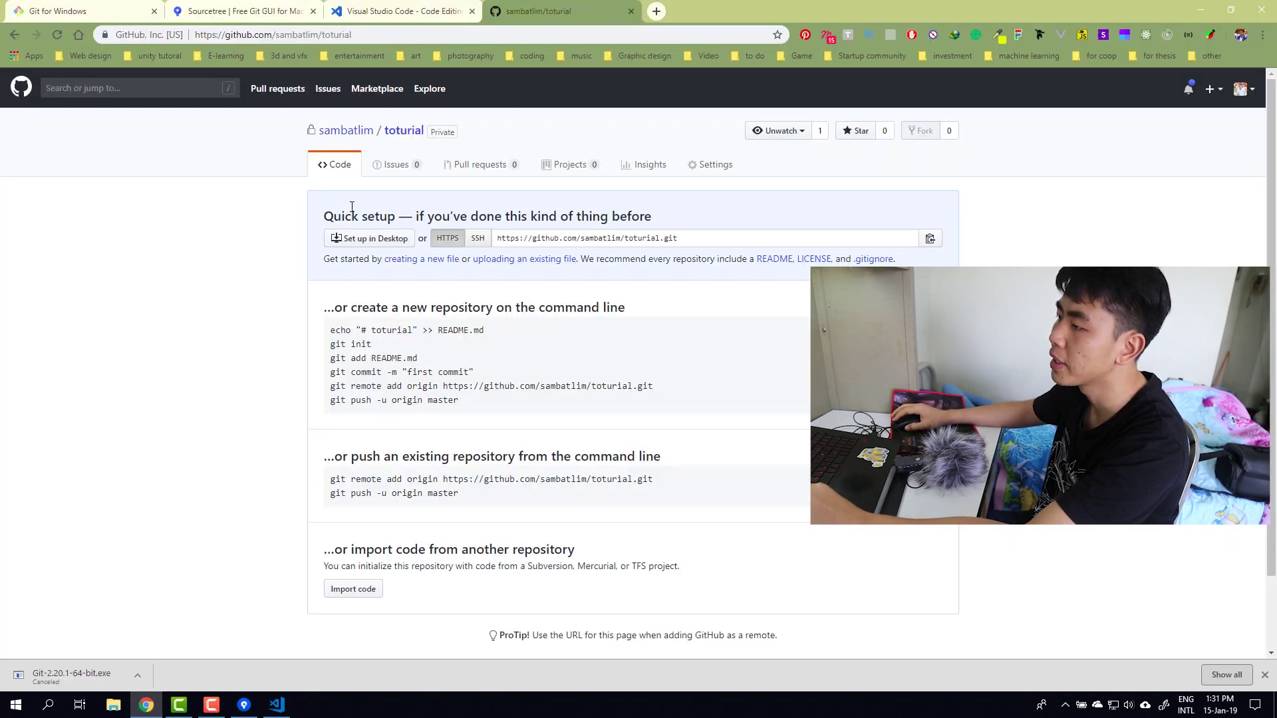
left_click(328, 168)
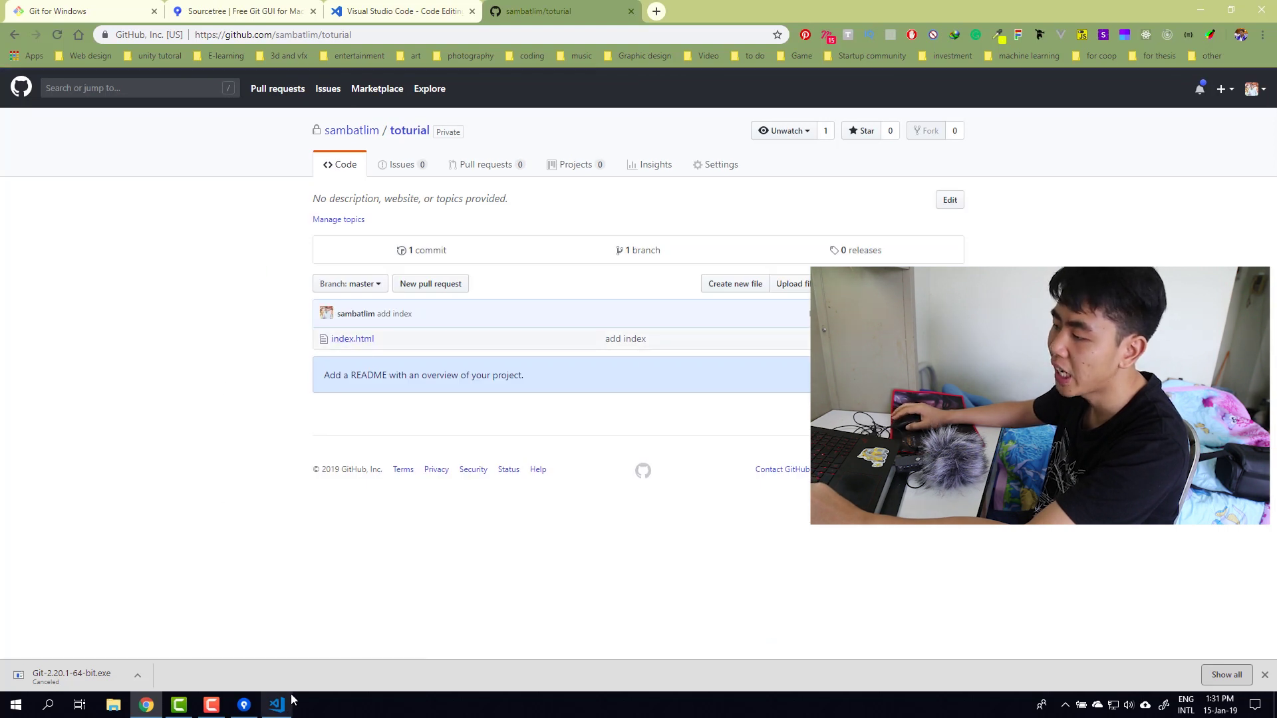
left_click(244, 705)
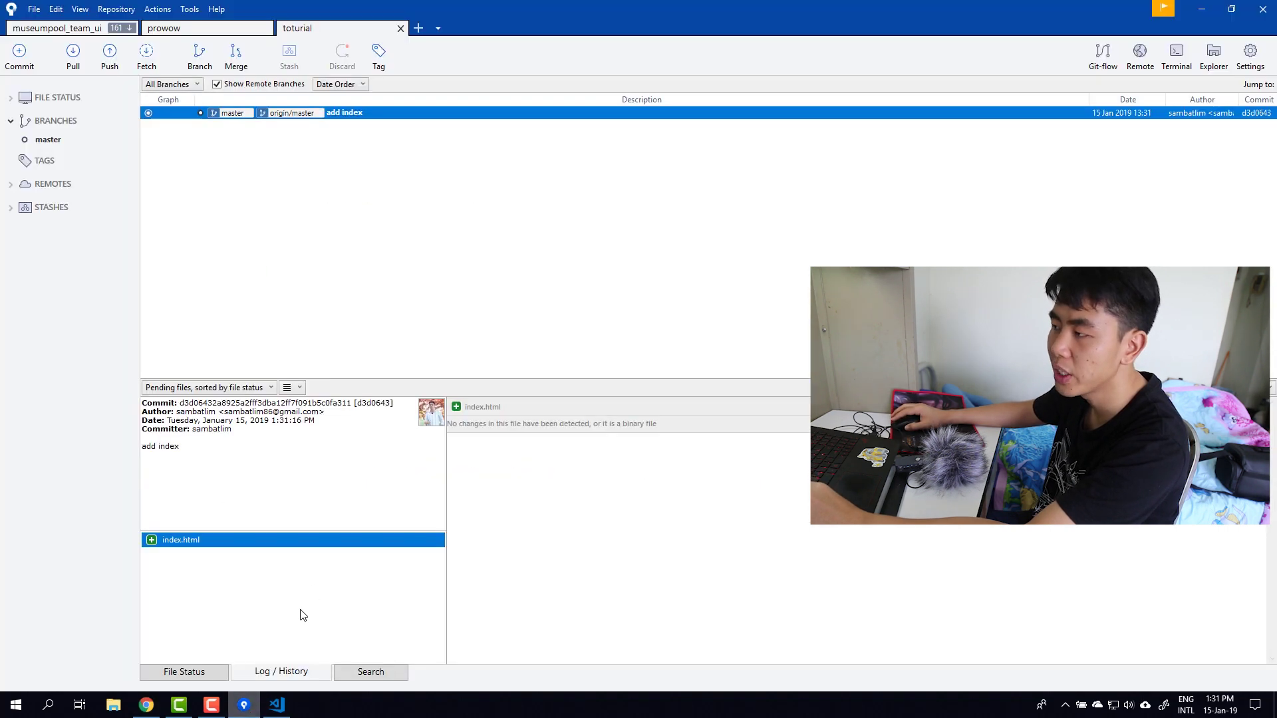
left_click(146, 704)
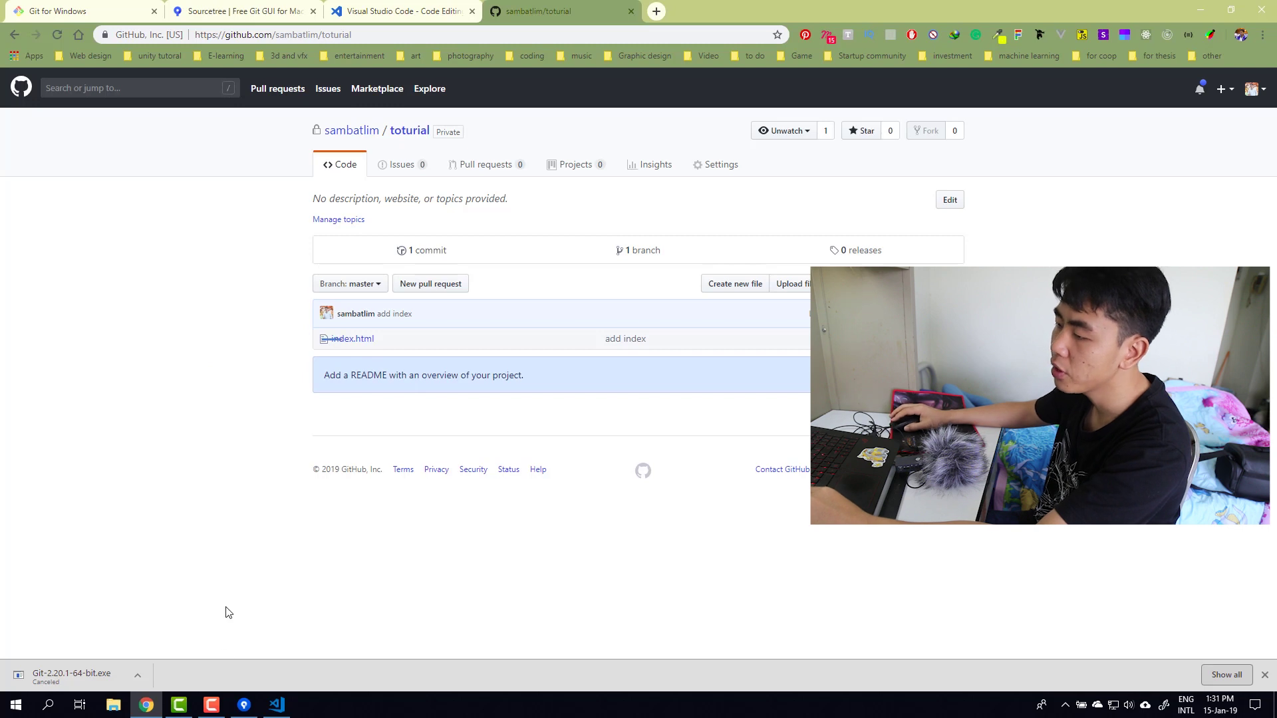
left_click(1265, 676)
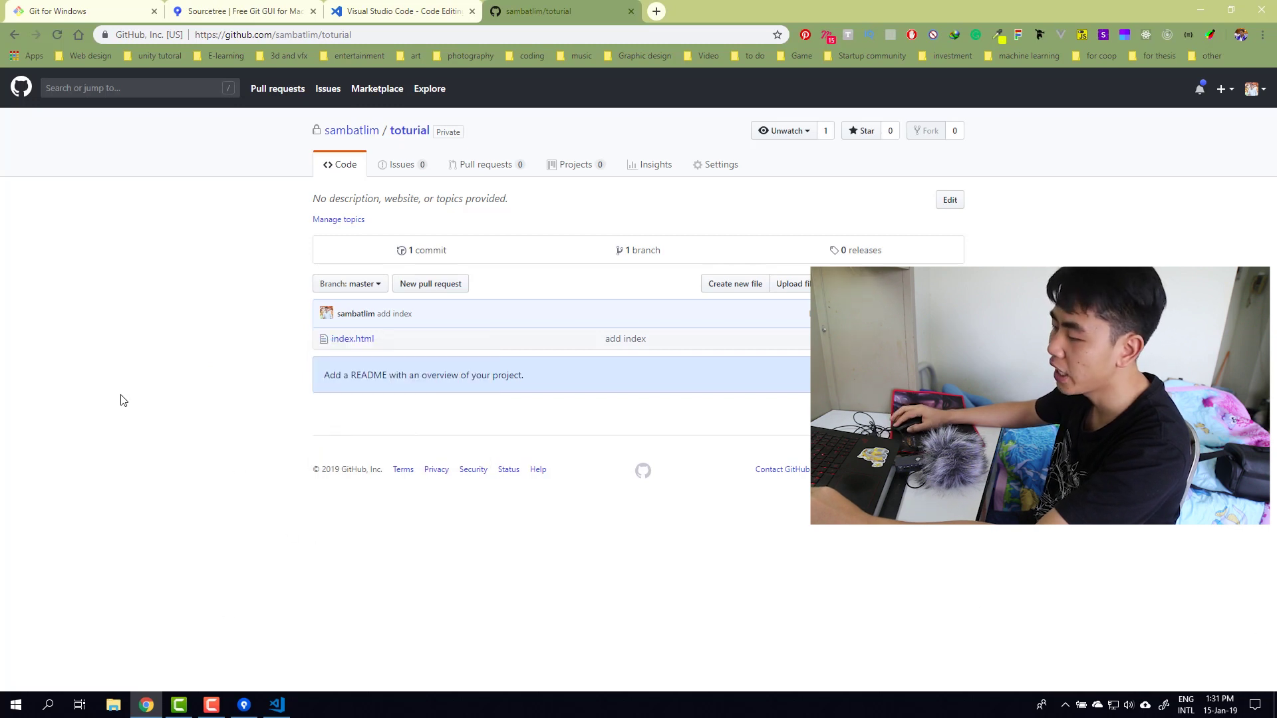
Switch to SourceTree and initialise the toturial repository for Git-flow with master as production branch, develop as development branch and the default prefixes
left_click(277, 706)
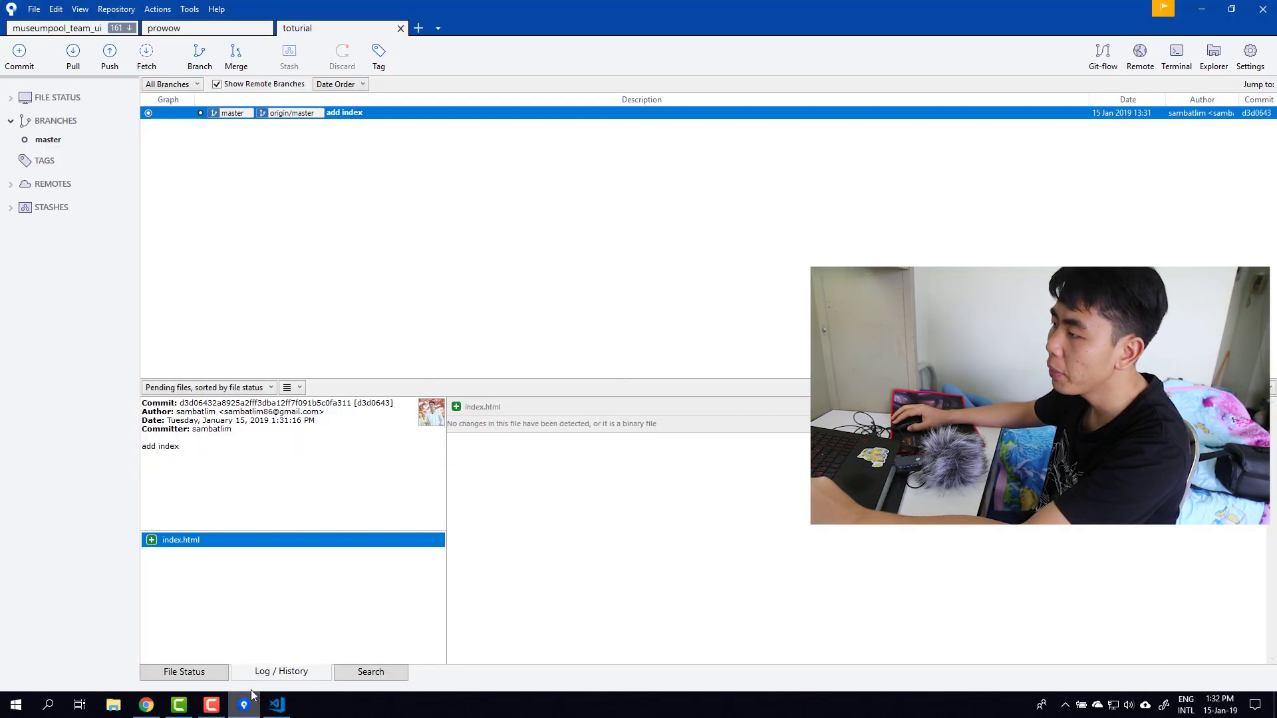
left_click(244, 705)
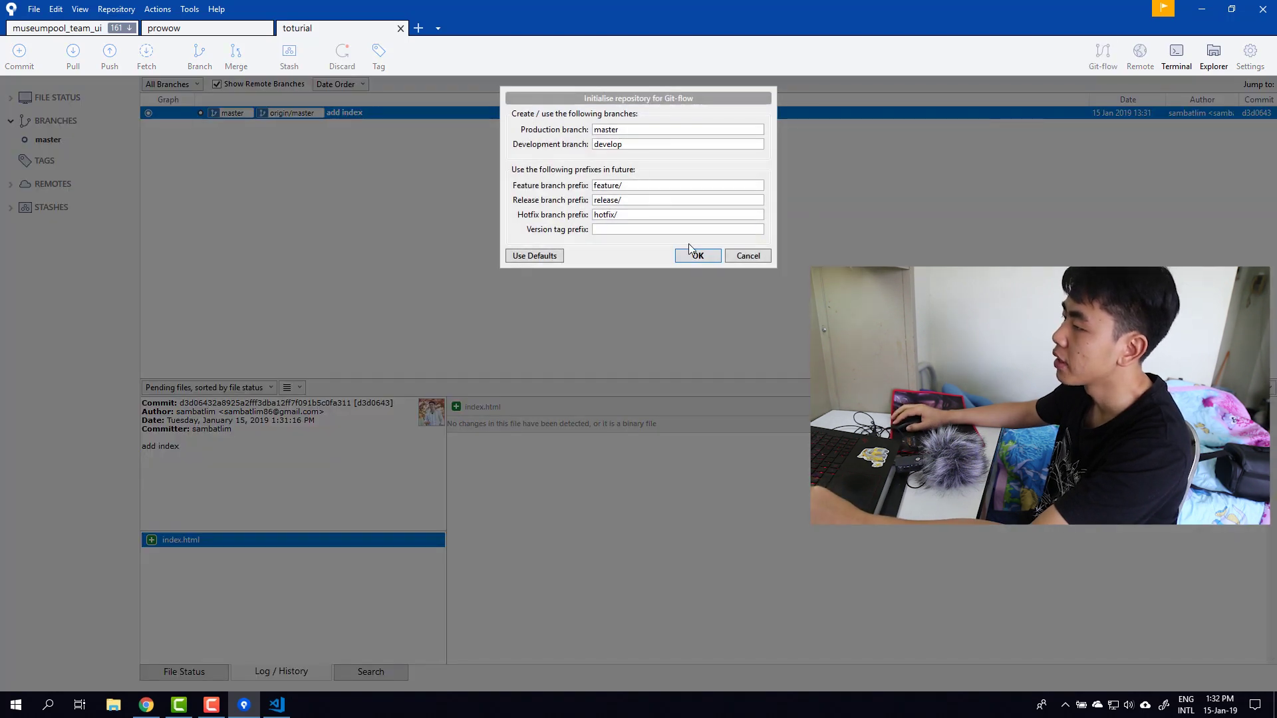
left_click(693, 255)
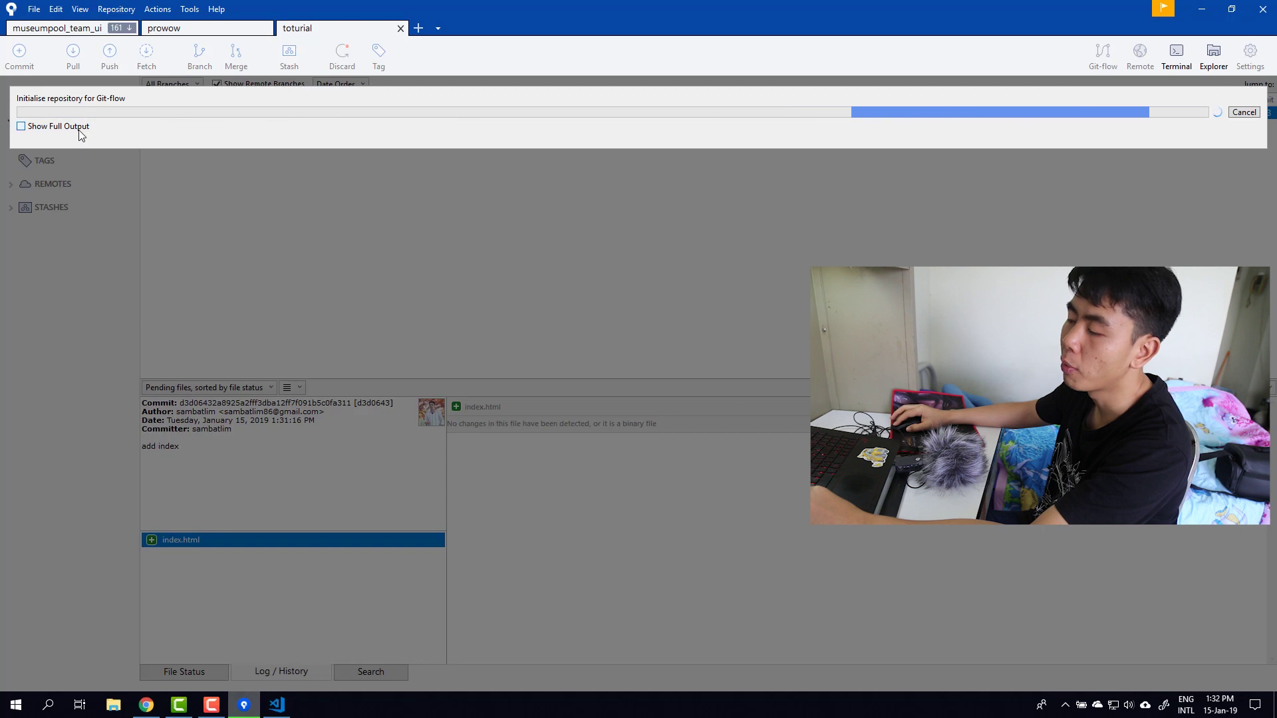
left_click(37, 129)
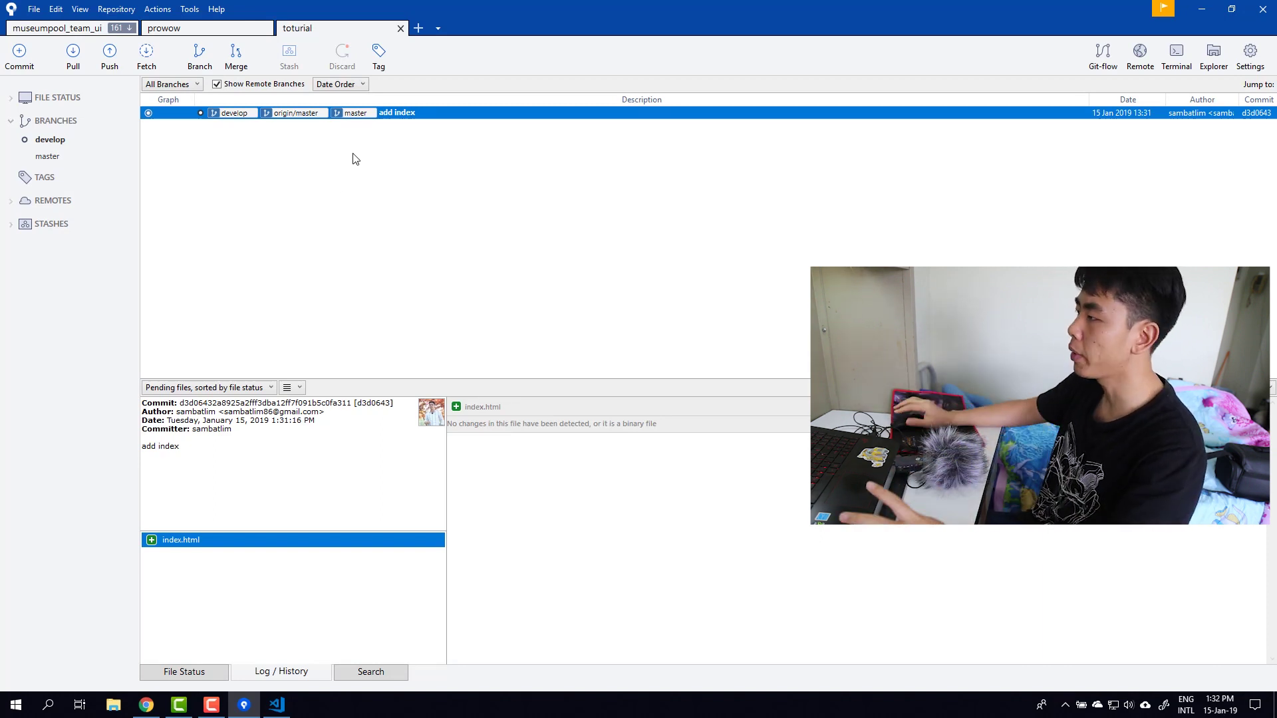
right_click(73, 146)
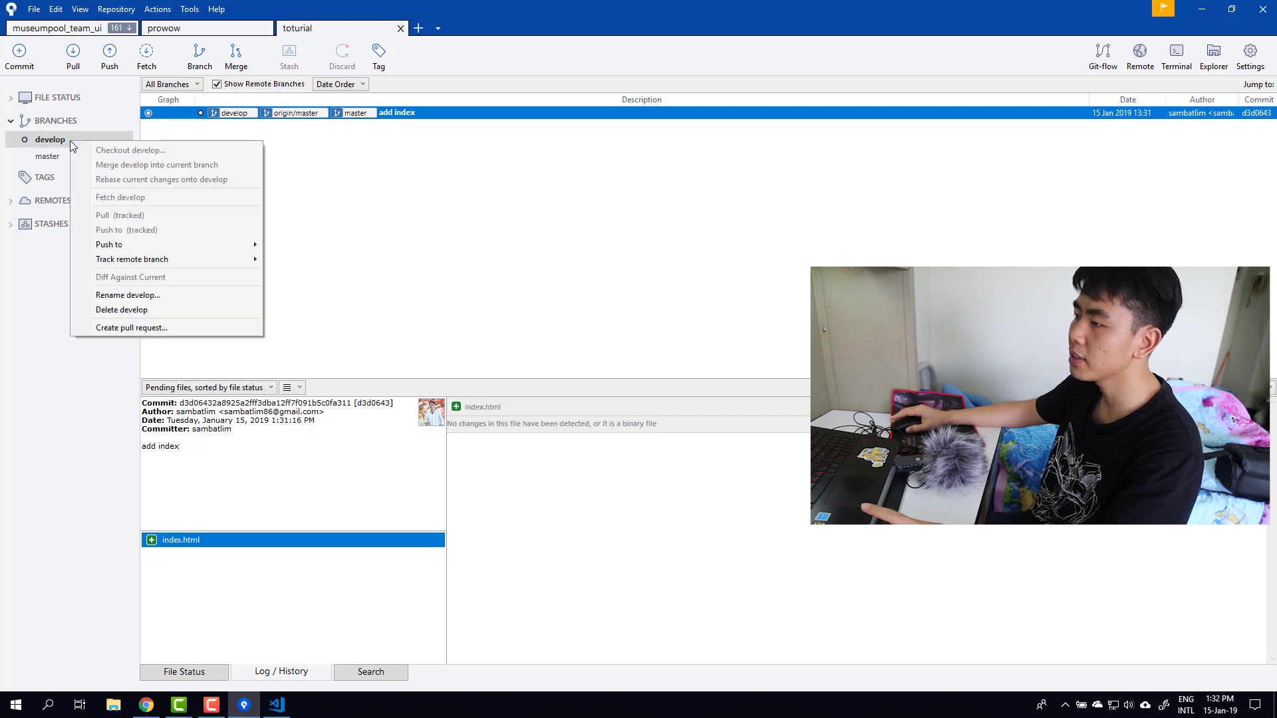
left_click(1096, 53)
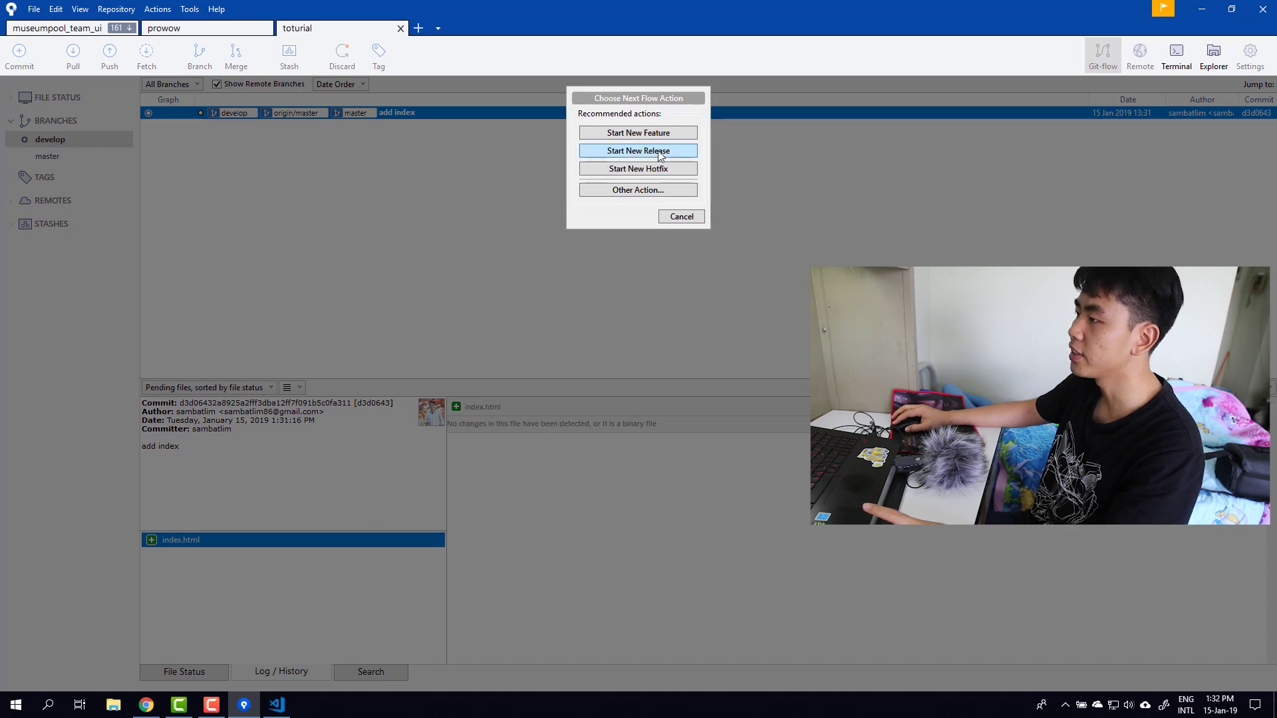
left_click(685, 216)
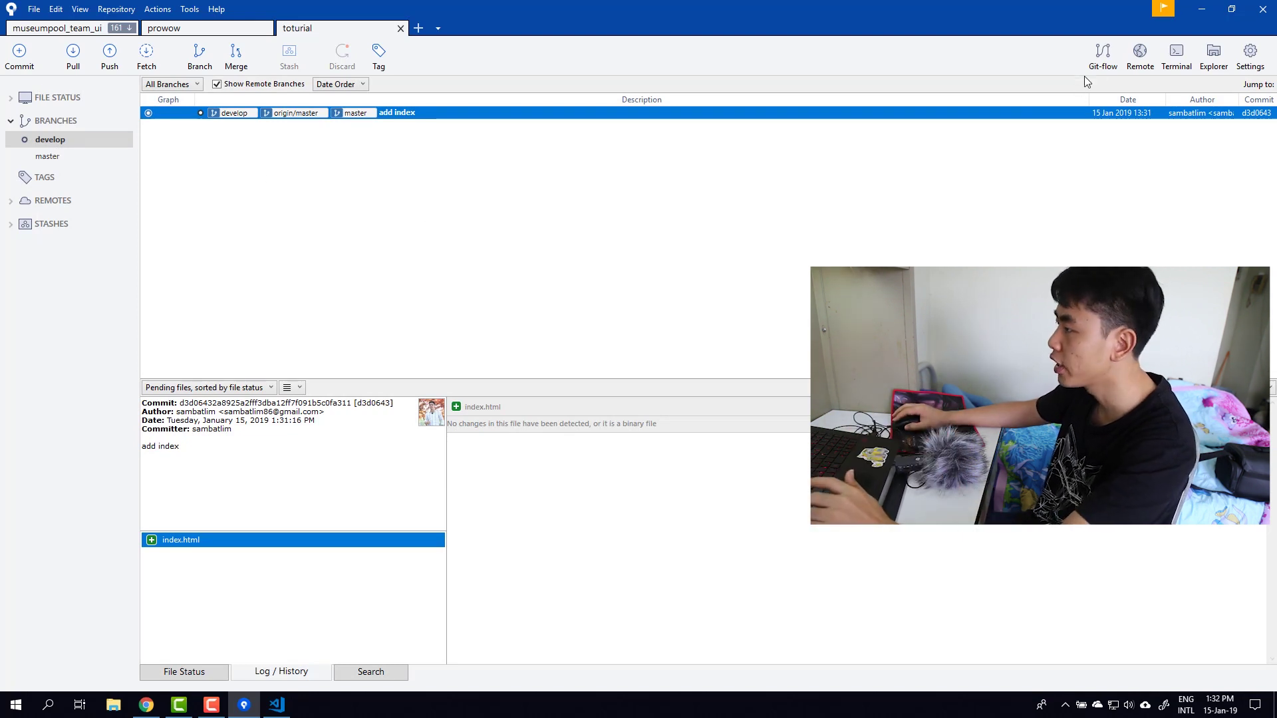
Start a new Git-flow release named beta1 from the latest development branch
left_click(1103, 54)
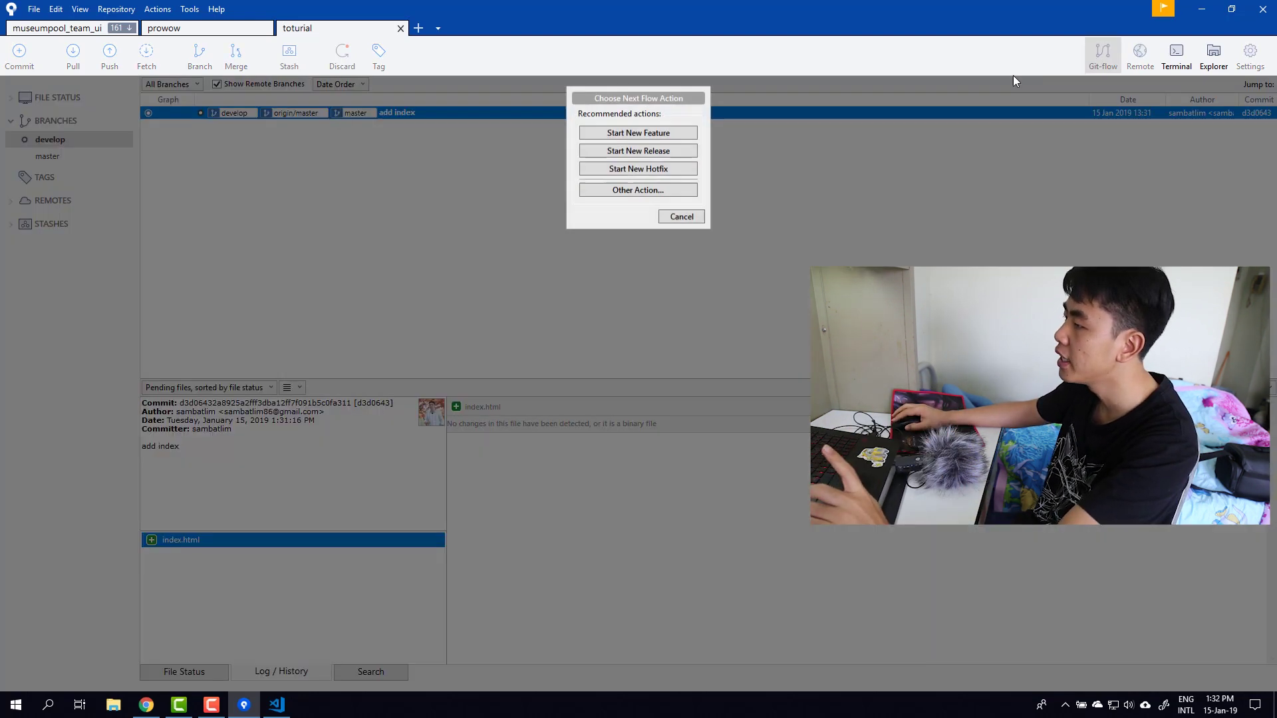
left_click(670, 152)
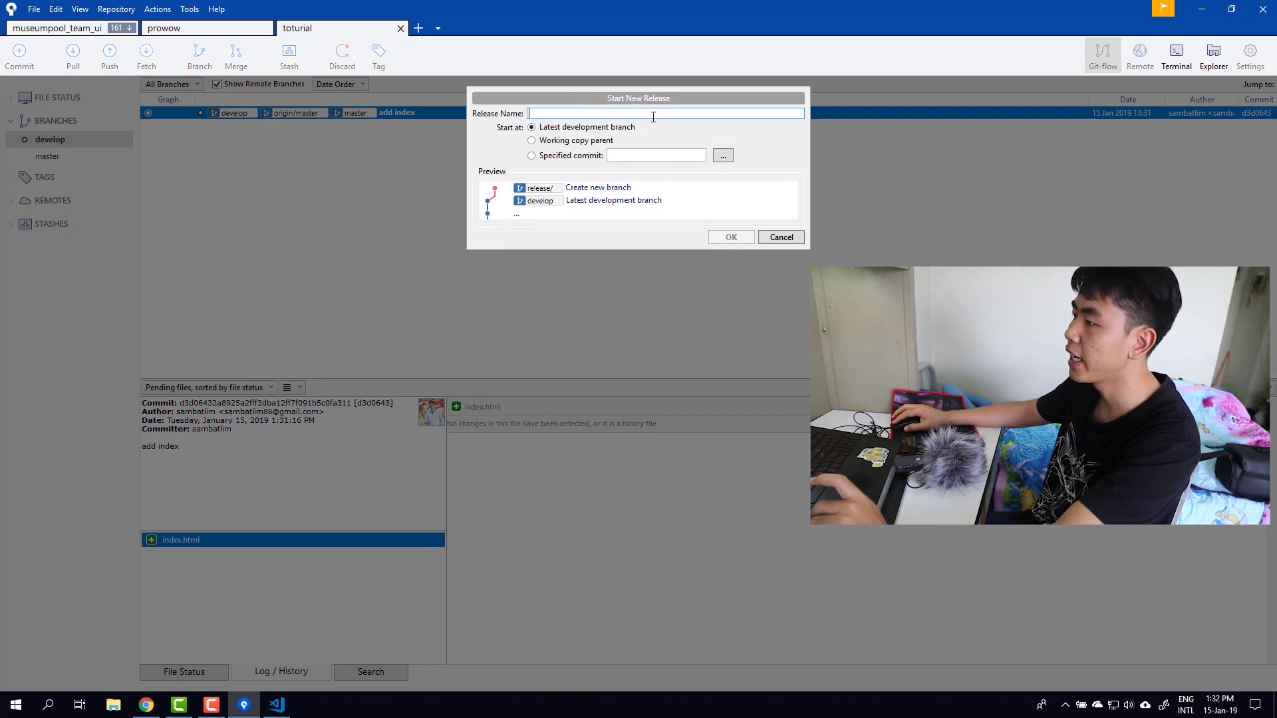
type("bet")
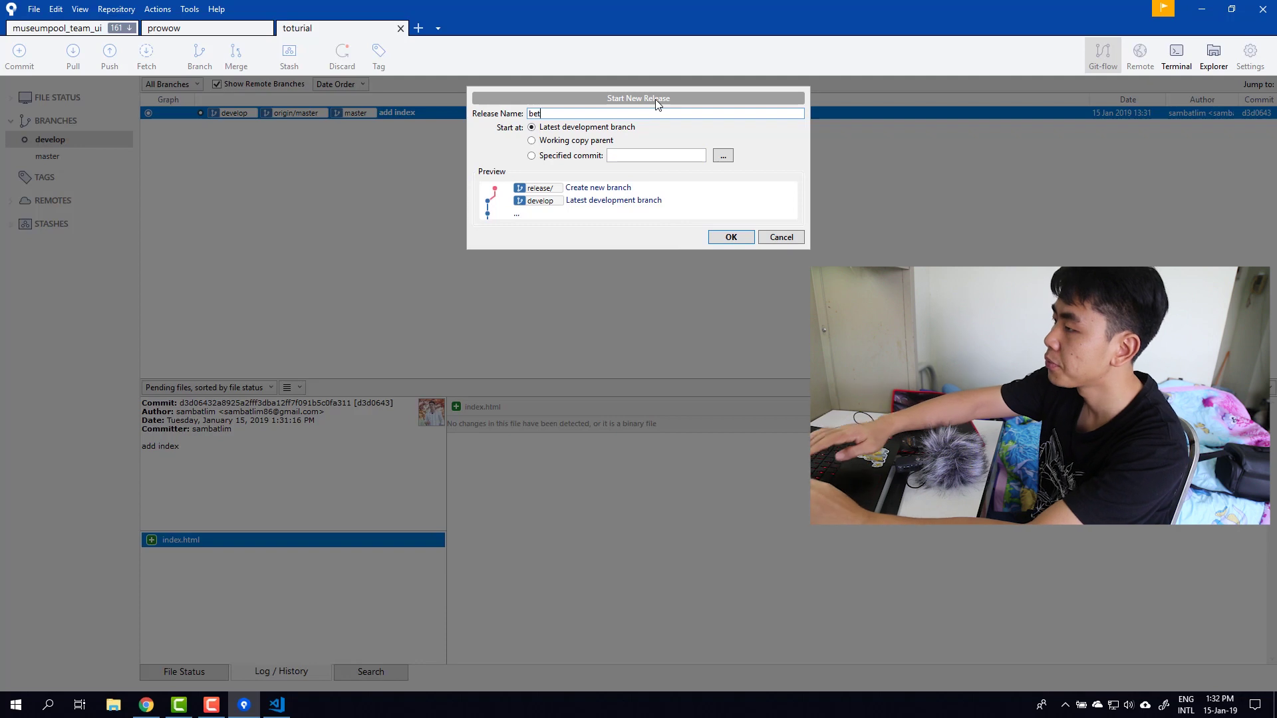
type("a1")
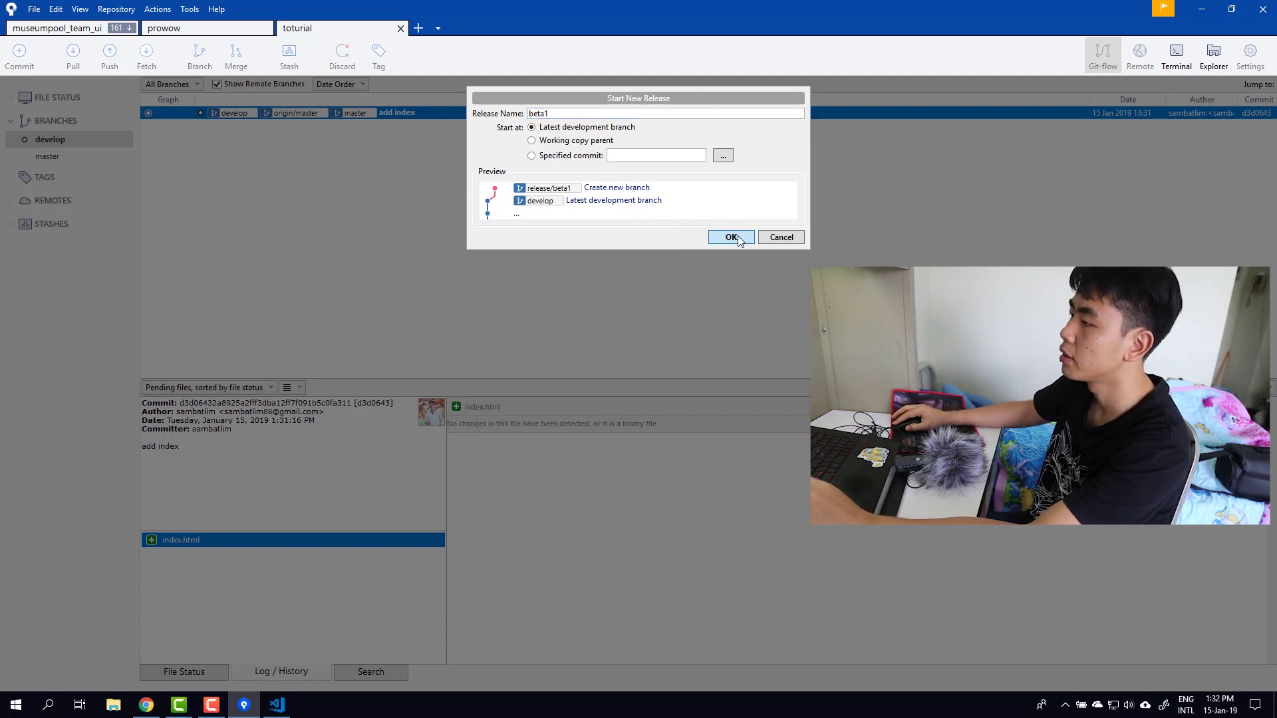
left_click(737, 237)
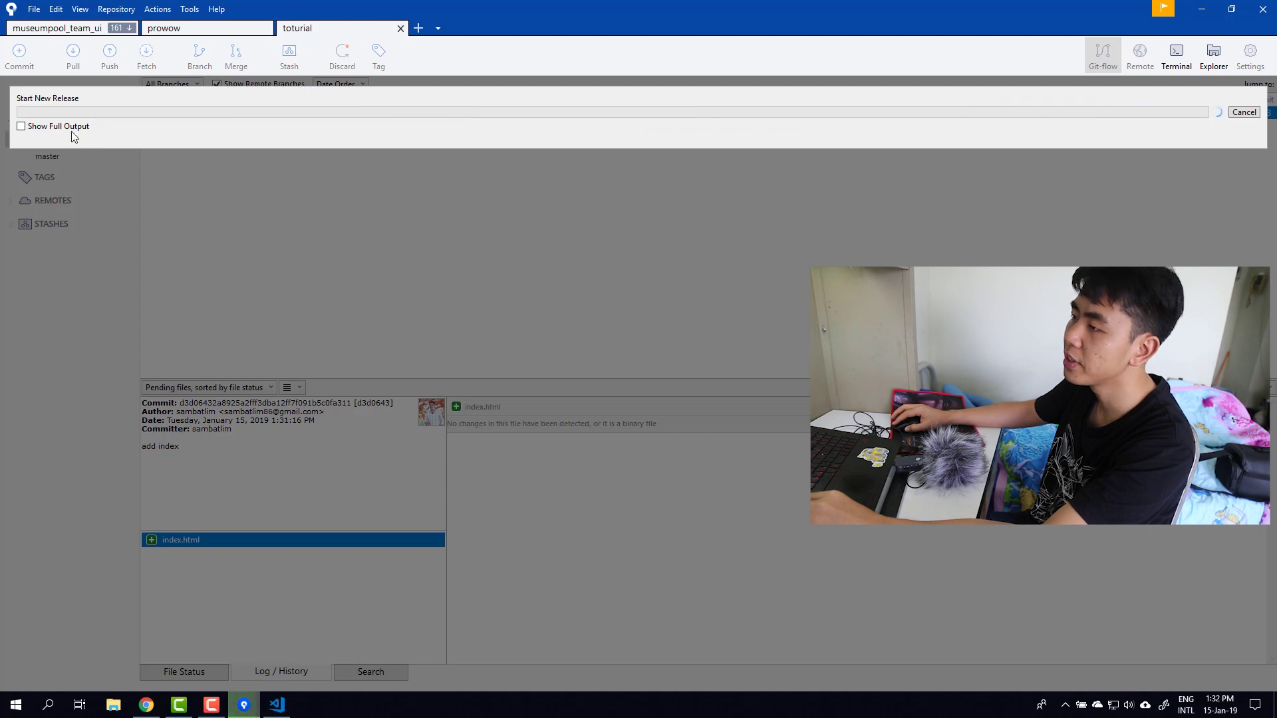
left_click(71, 130)
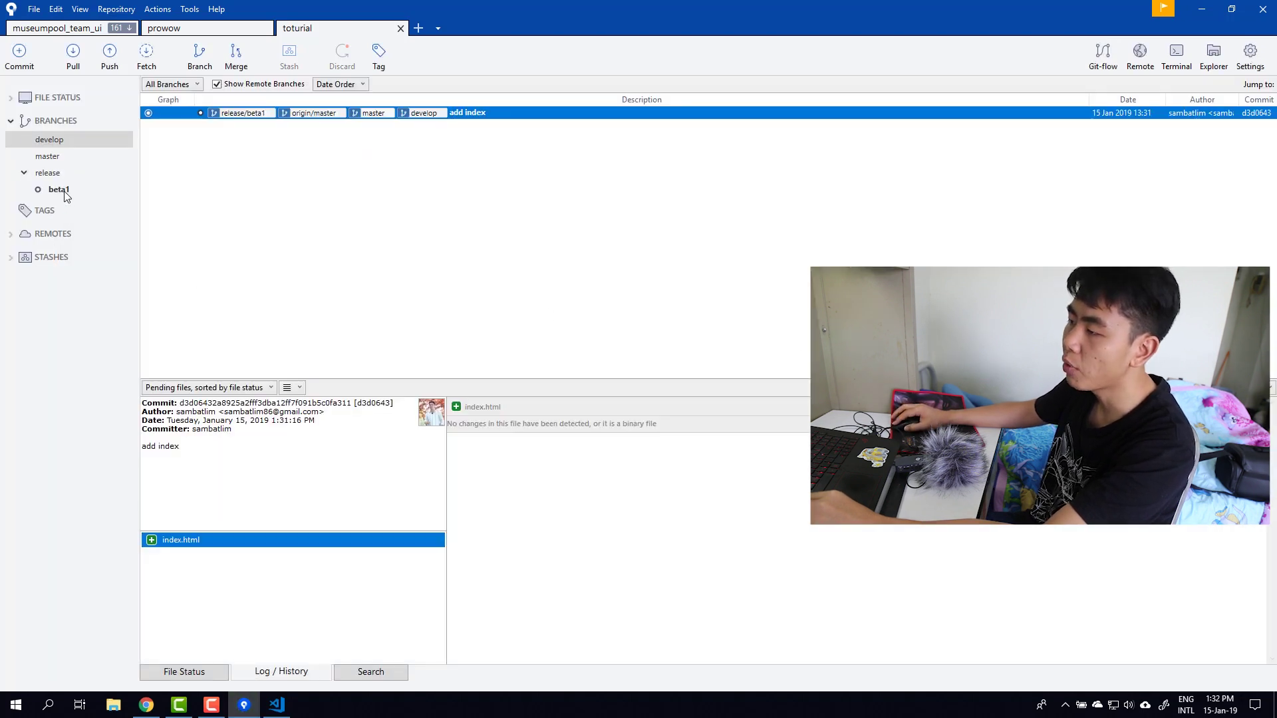
Select the release/beta1 branch and finish its release with Git-flow
left_click(59, 190)
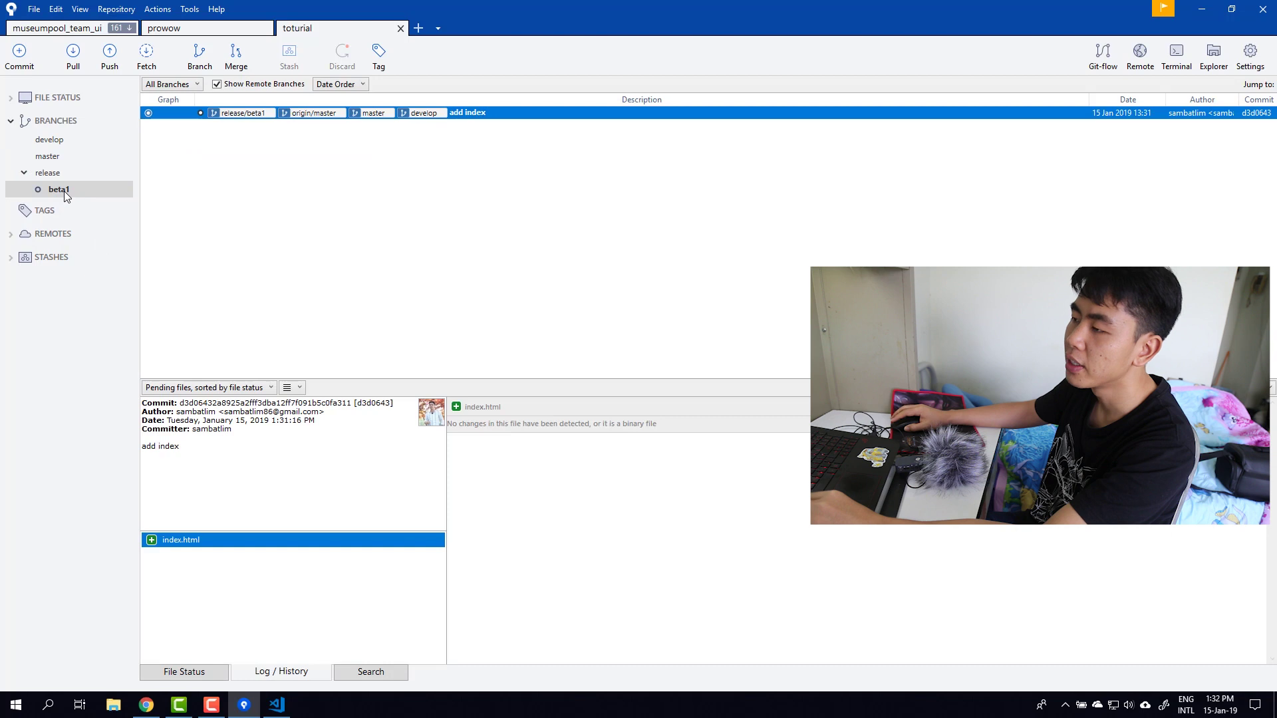
right_click(64, 190)
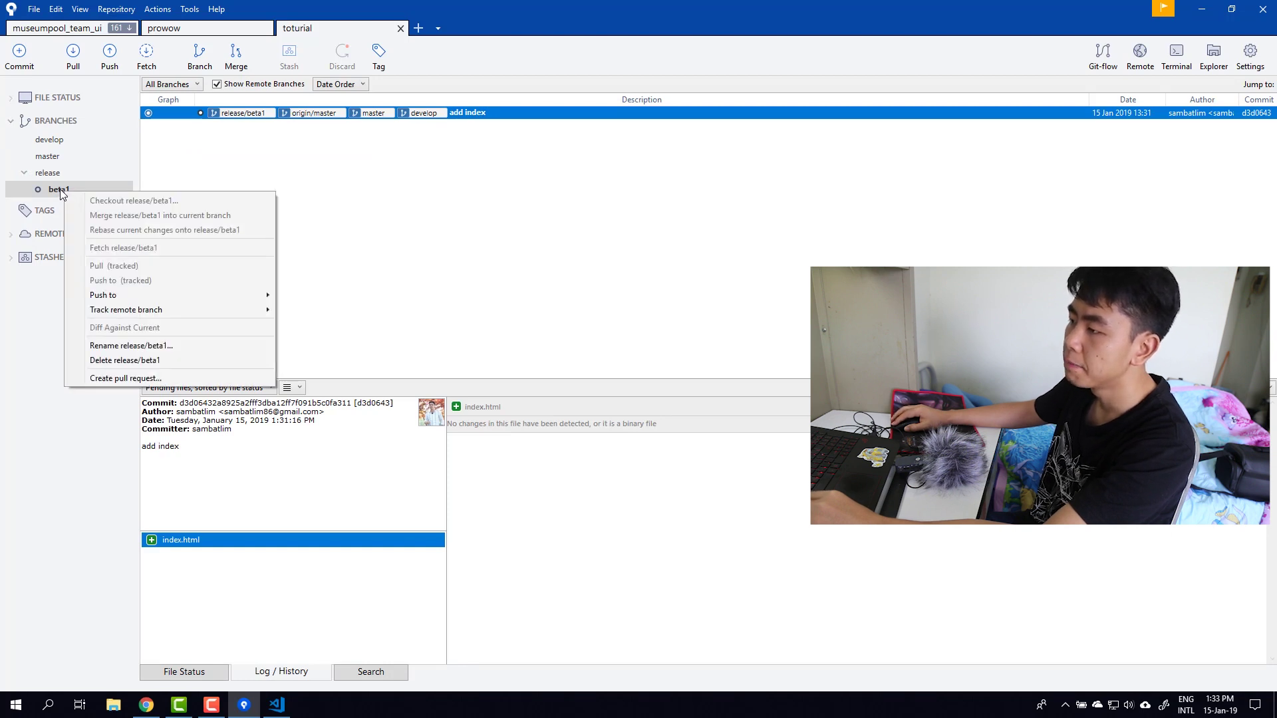
left_click(61, 192)
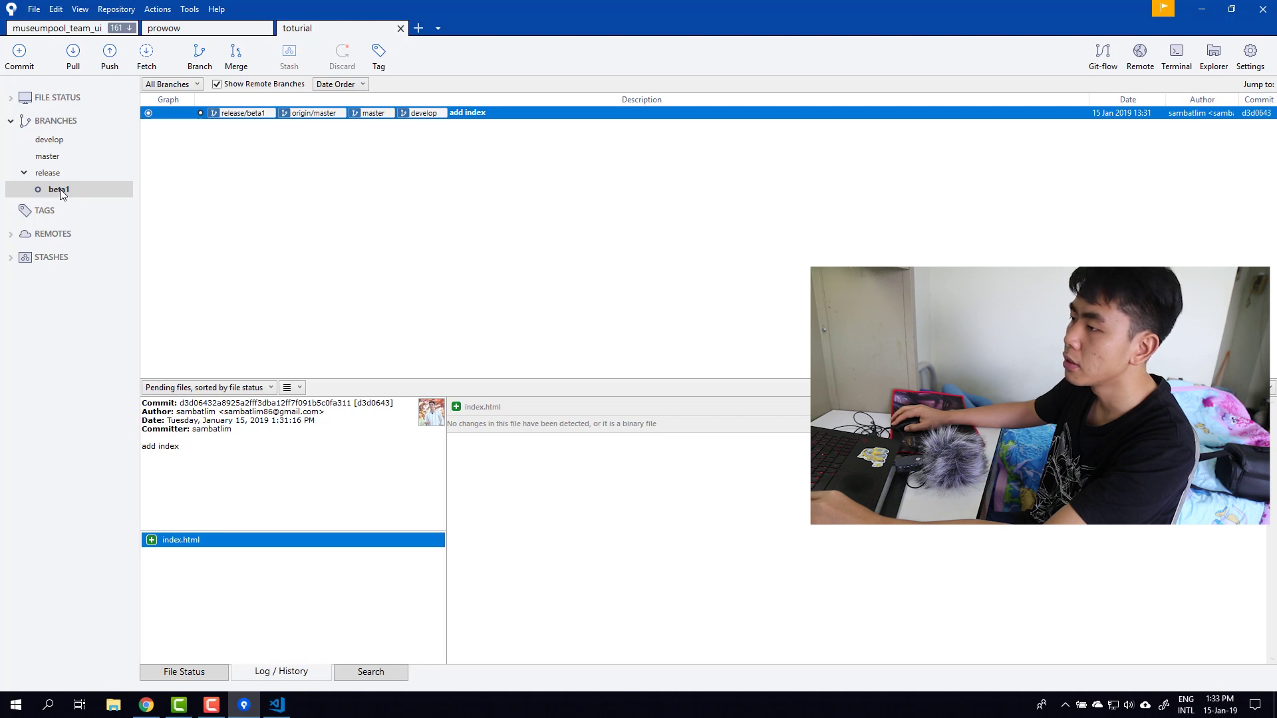
left_click(1113, 53)
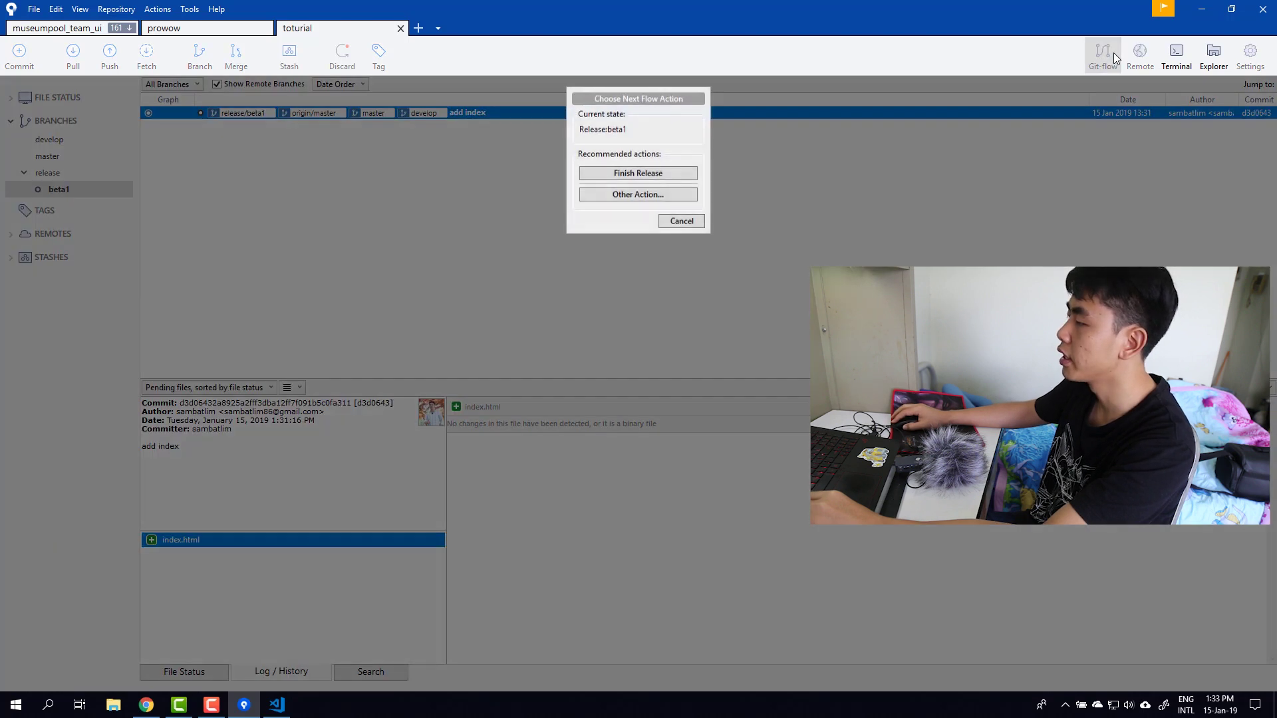
left_click(643, 174)
left_click(715, 289)
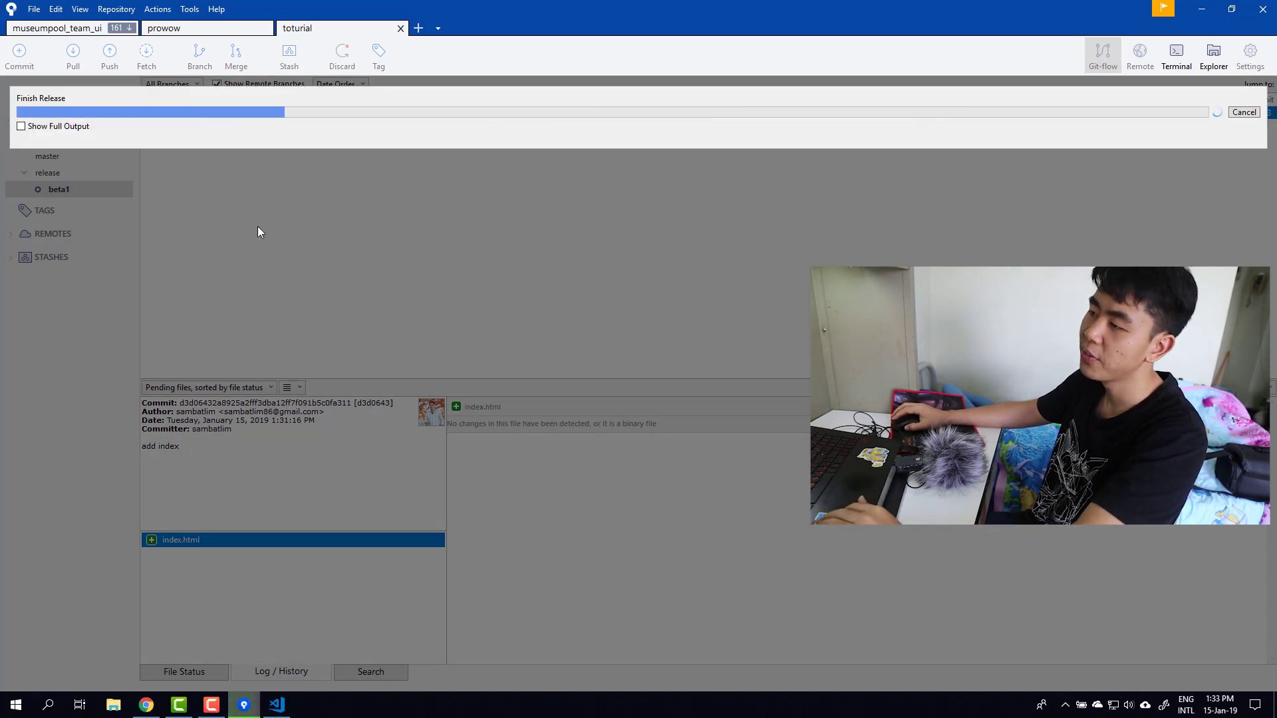
left_click(79, 133)
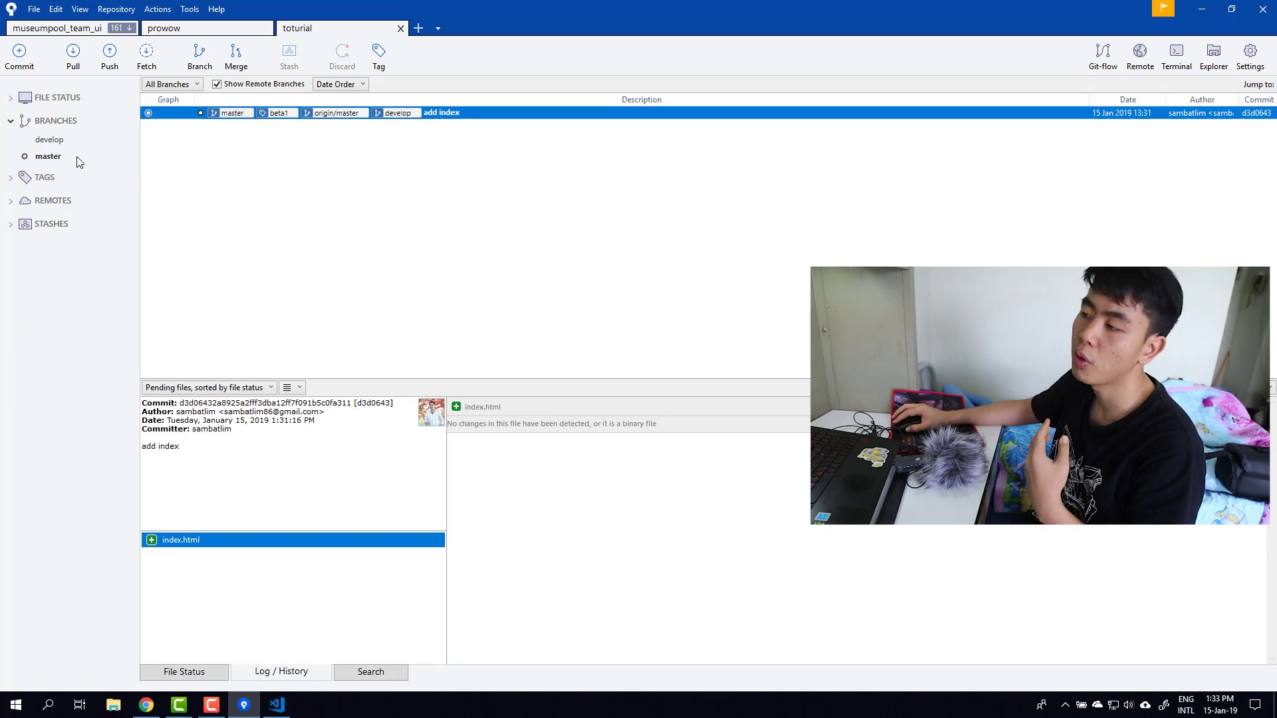
Check out the develop branch, switch to master and return to develop
double_click(54, 137)
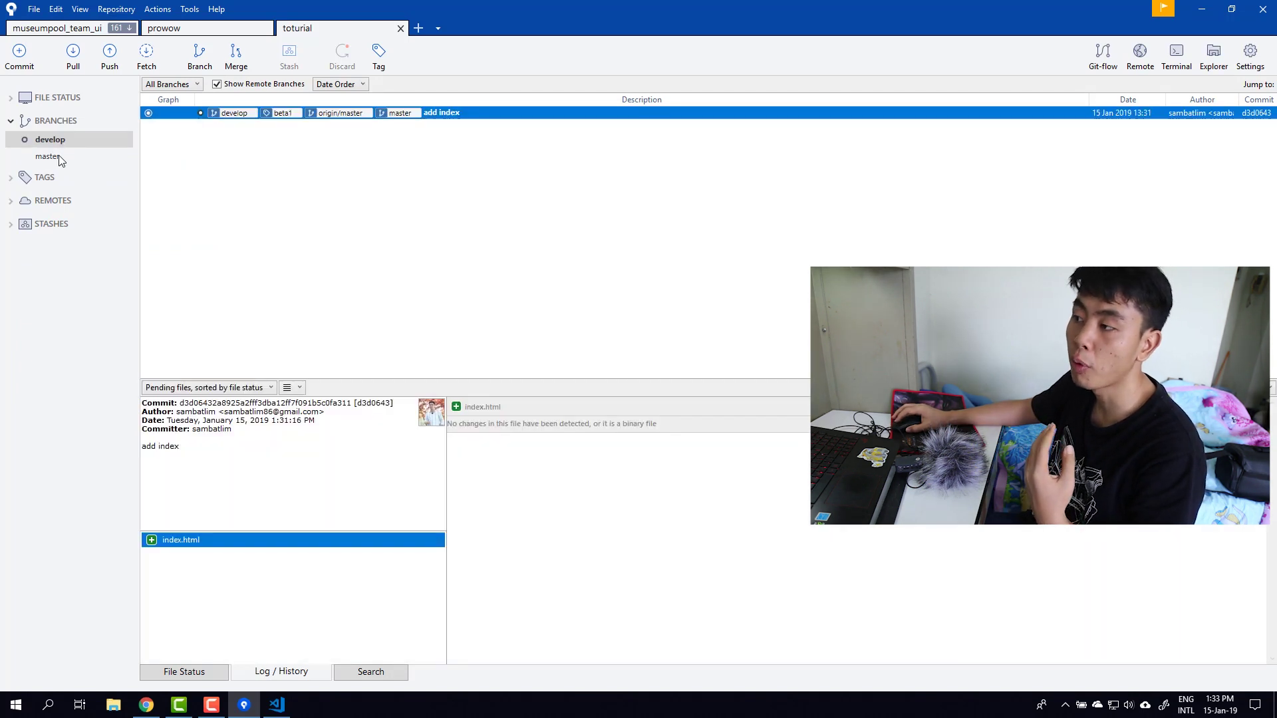
double_click(48, 159)
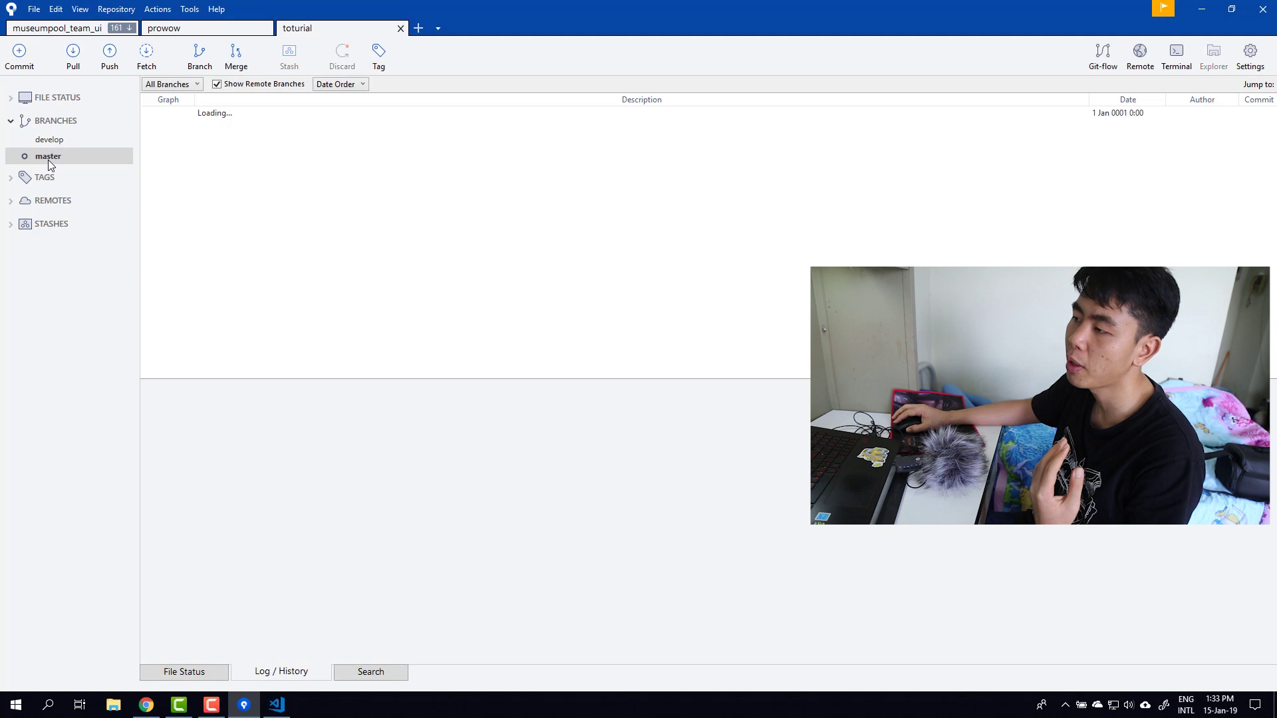
double_click(53, 143)
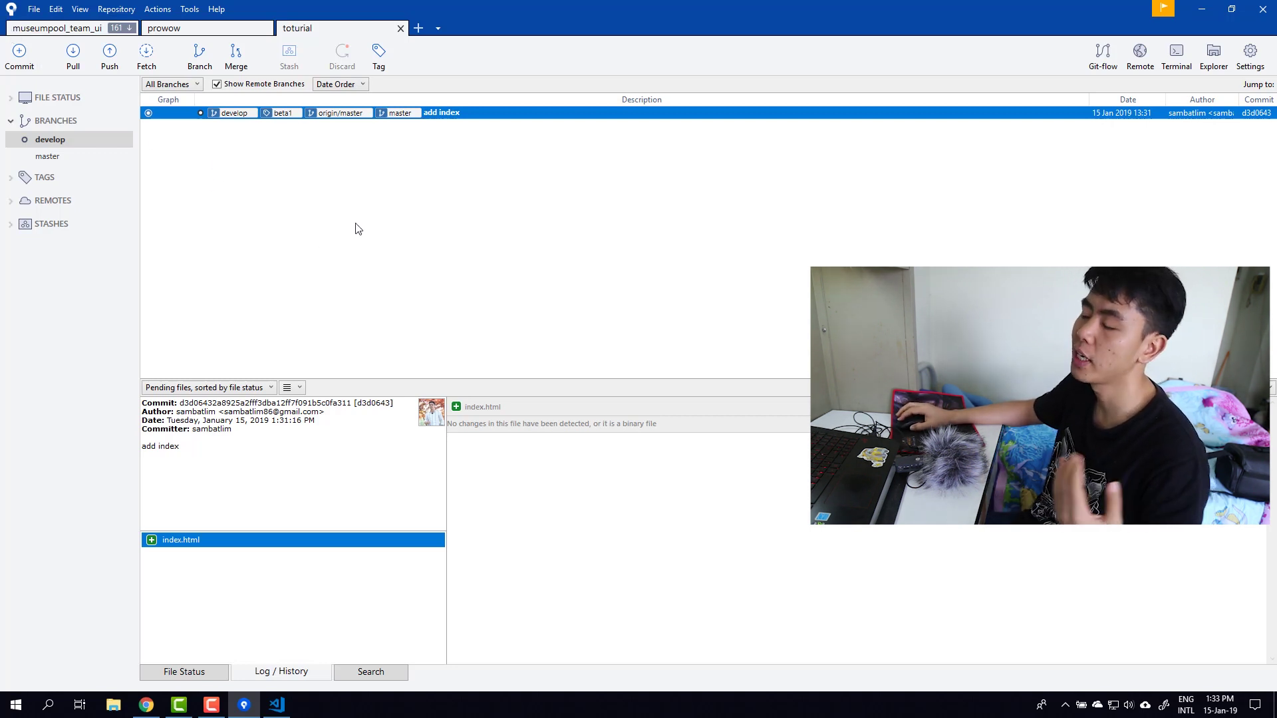
Open SourceTree's authentication options to view the hosting accounts and saved Git passwords
left_click(191, 11)
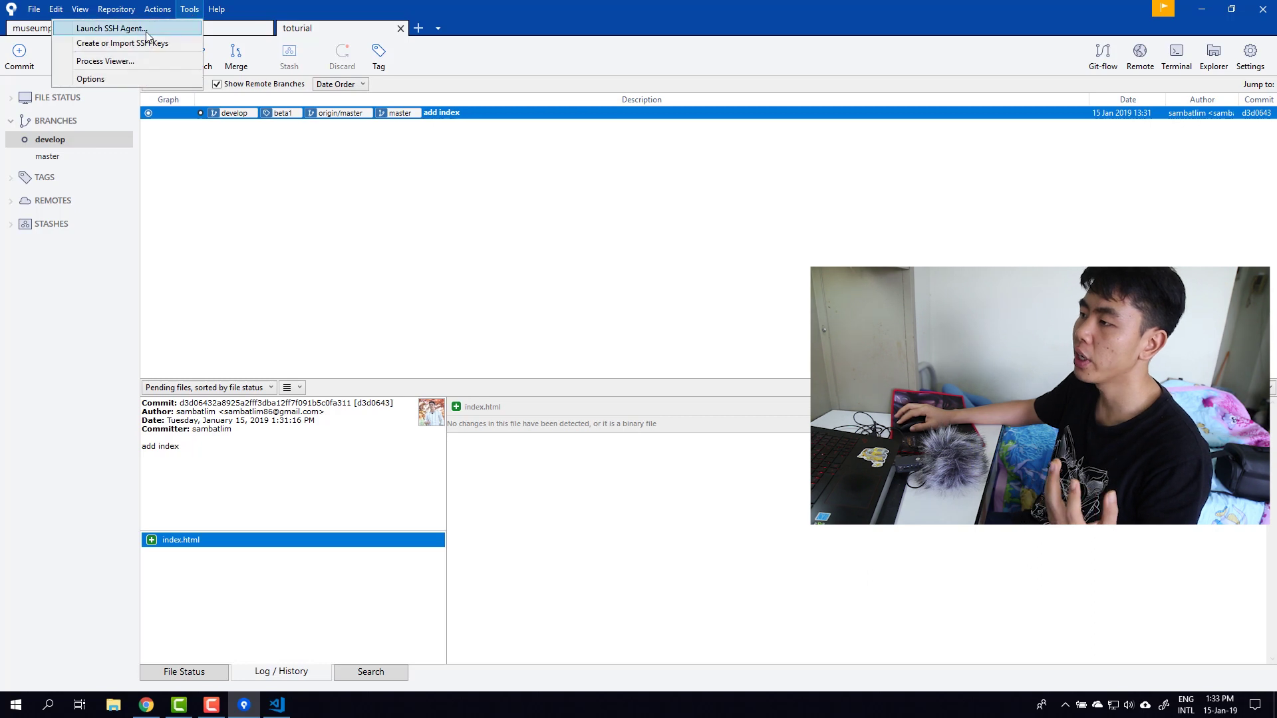
left_click(133, 79)
left_click(753, 191)
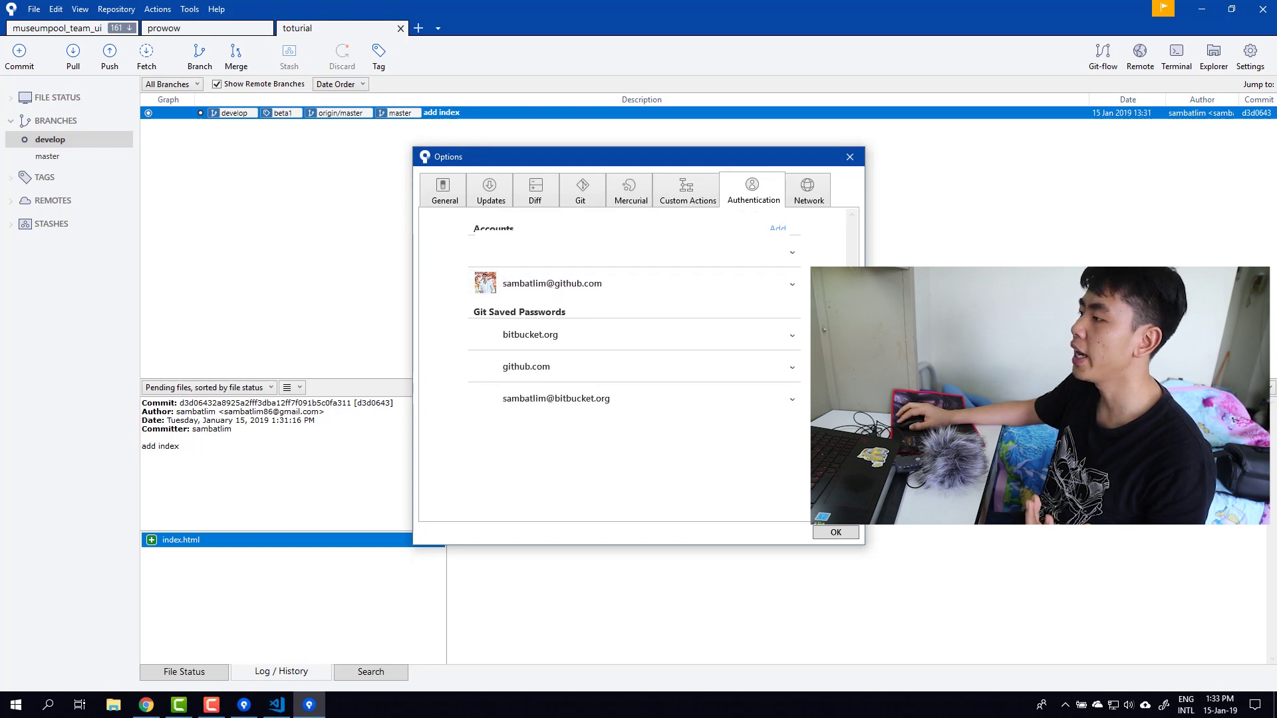
Try to authenticate a GitHub hosting account over HTTPS with a refreshed OAuth token, and cancel the account changes
left_click(308, 144)
left_click(286, 181)
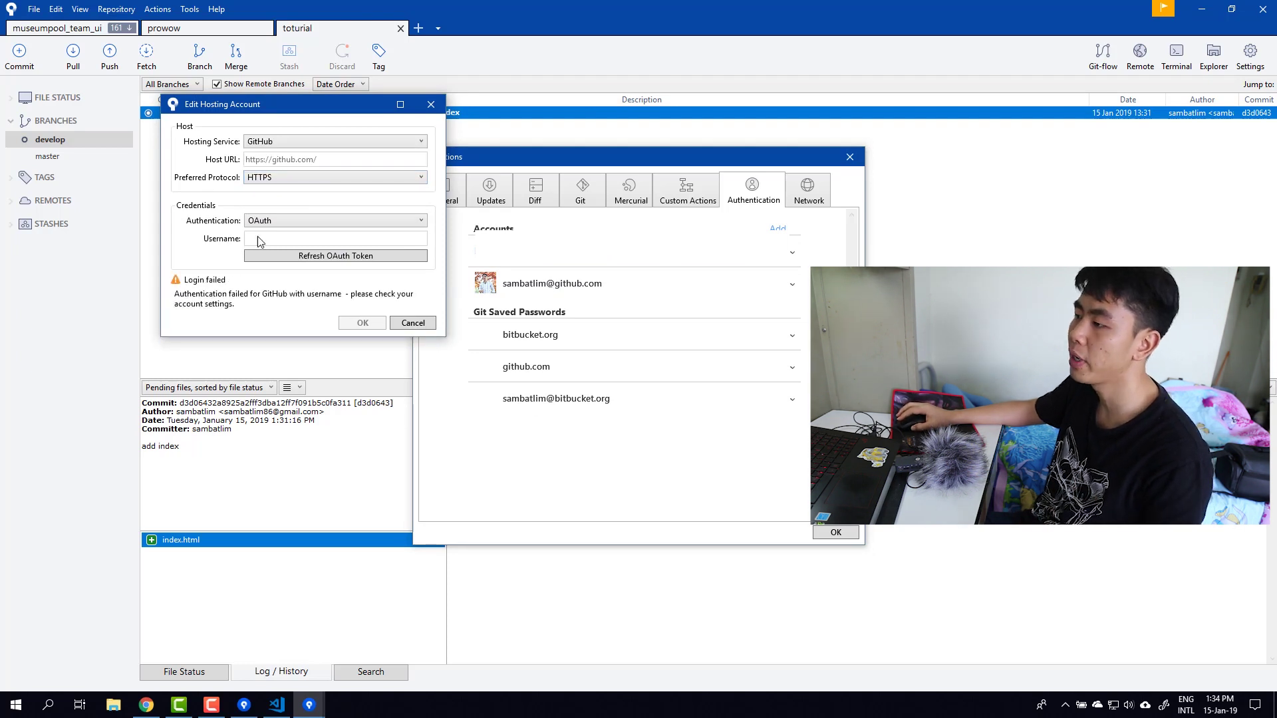
left_click(333, 257)
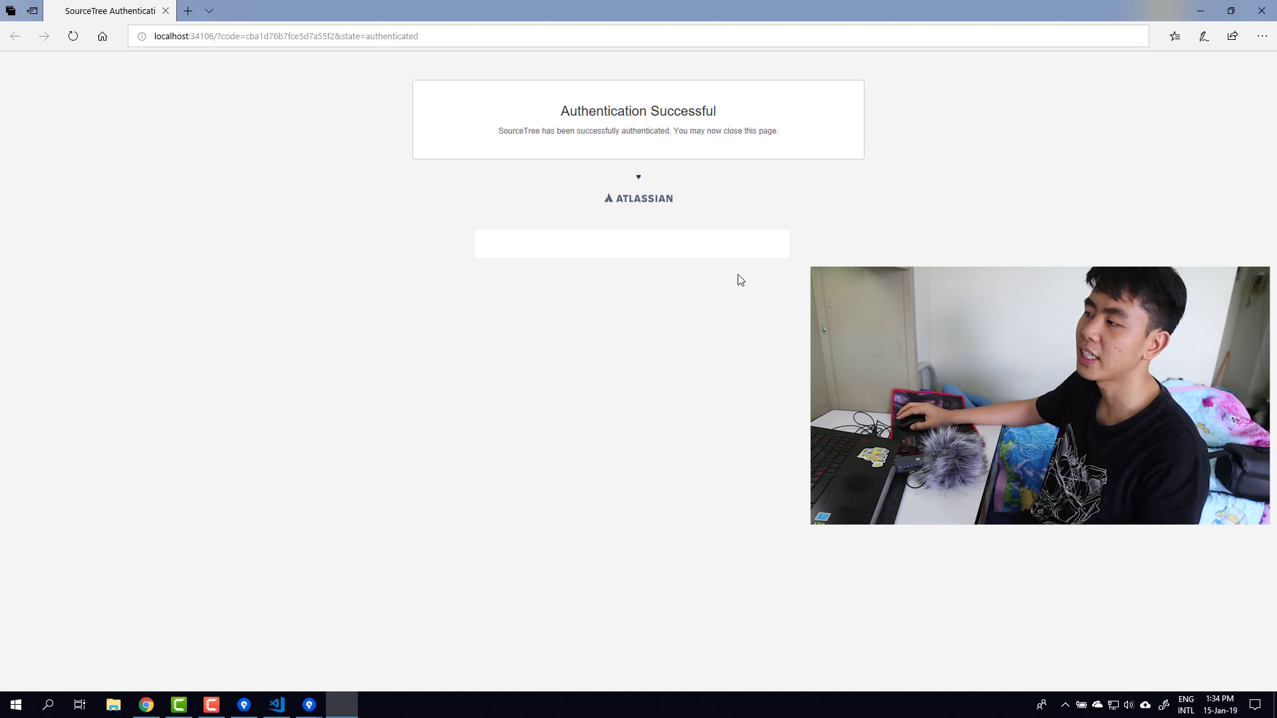
left_click(1262, 11)
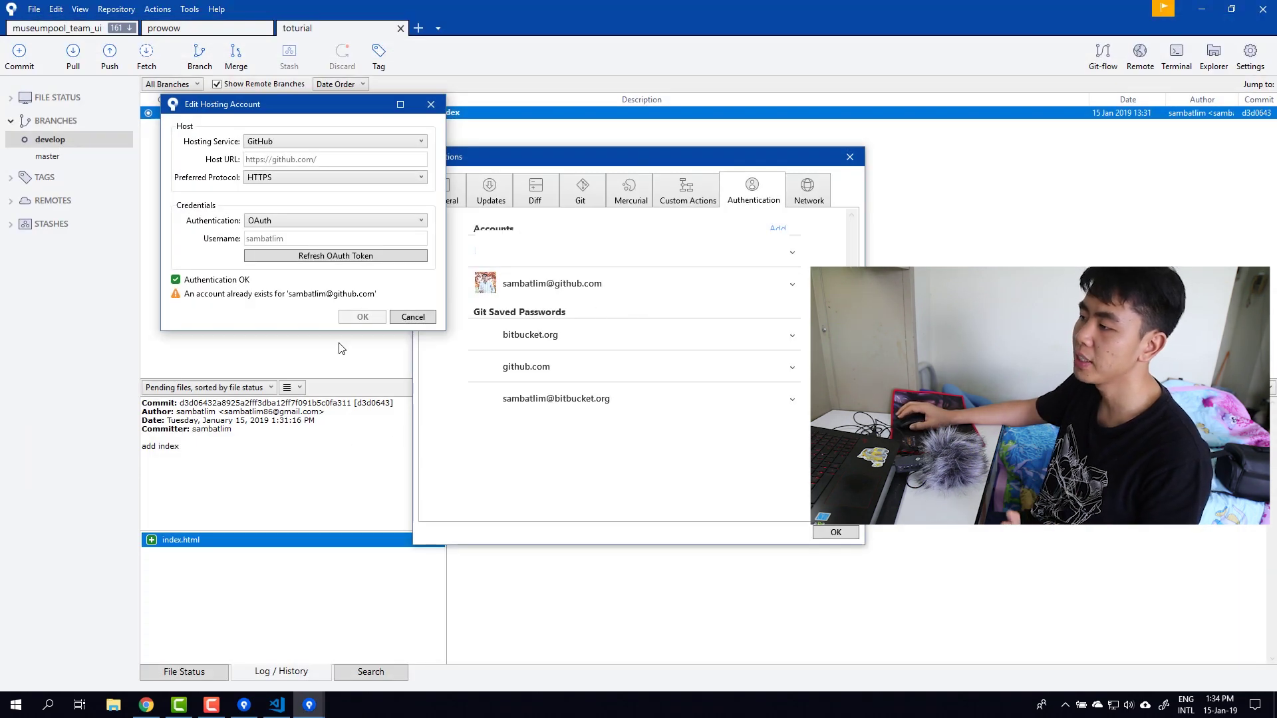
left_click(411, 318)
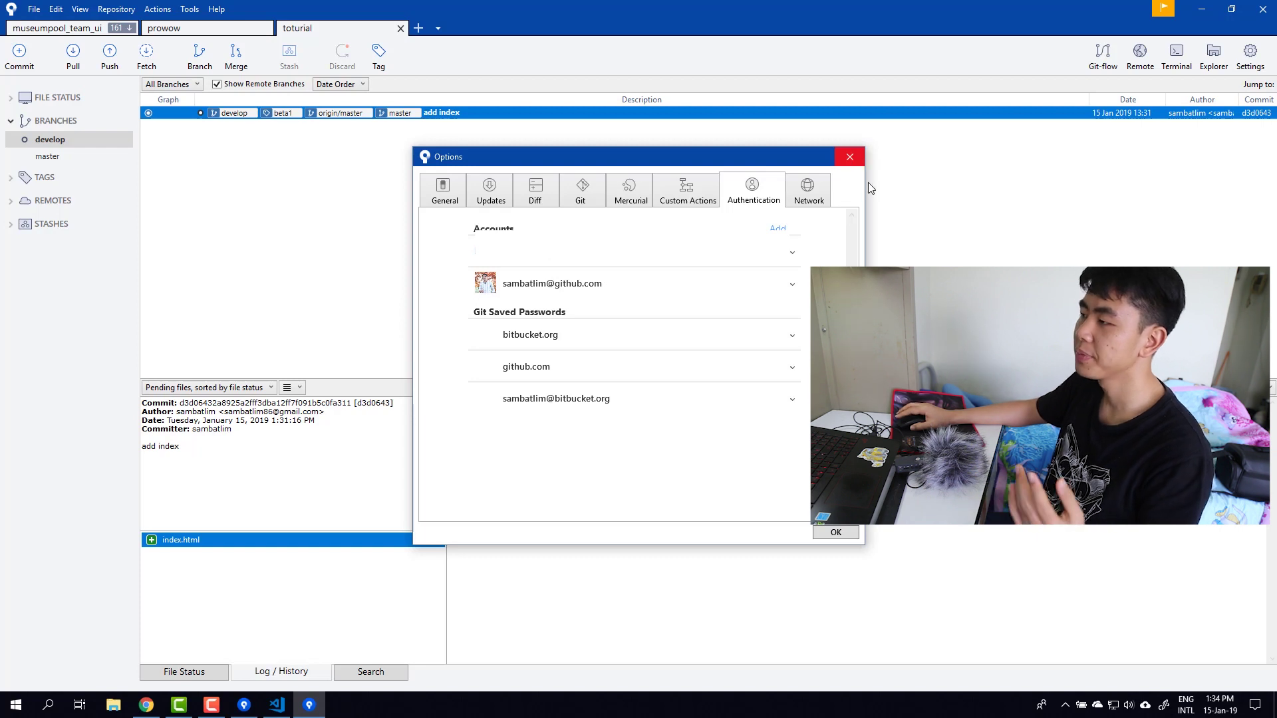
key("Return")
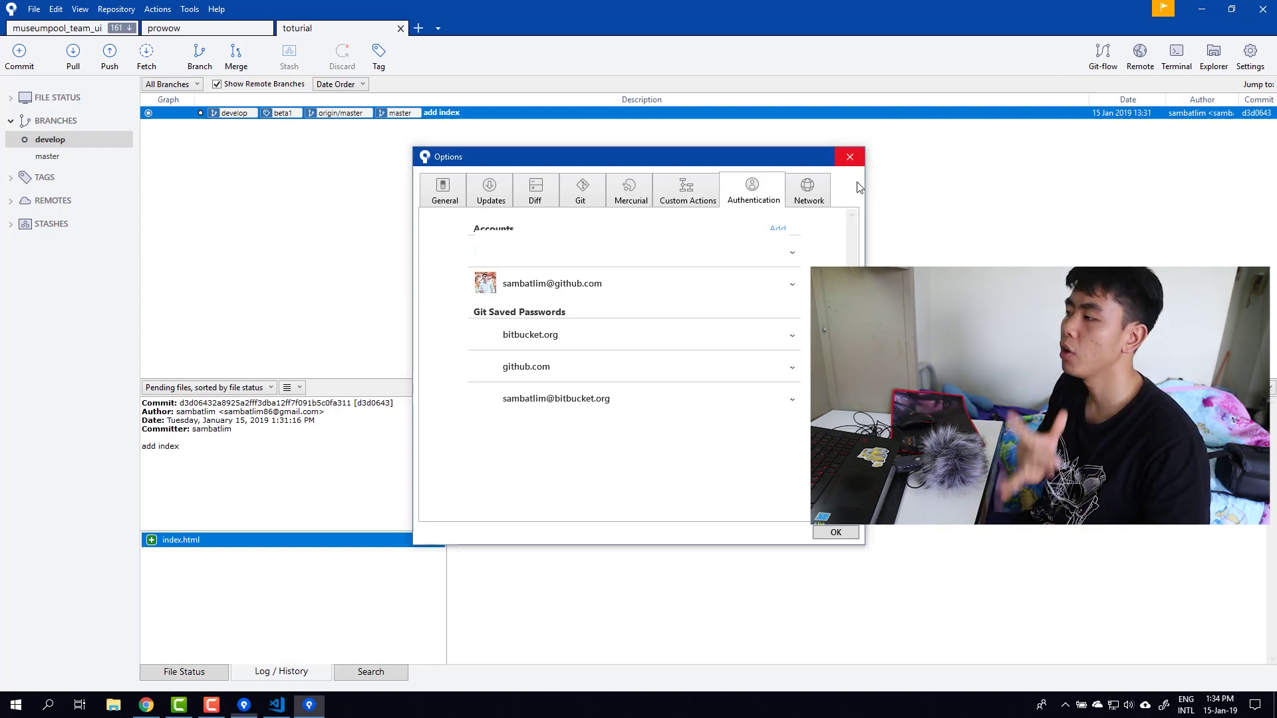